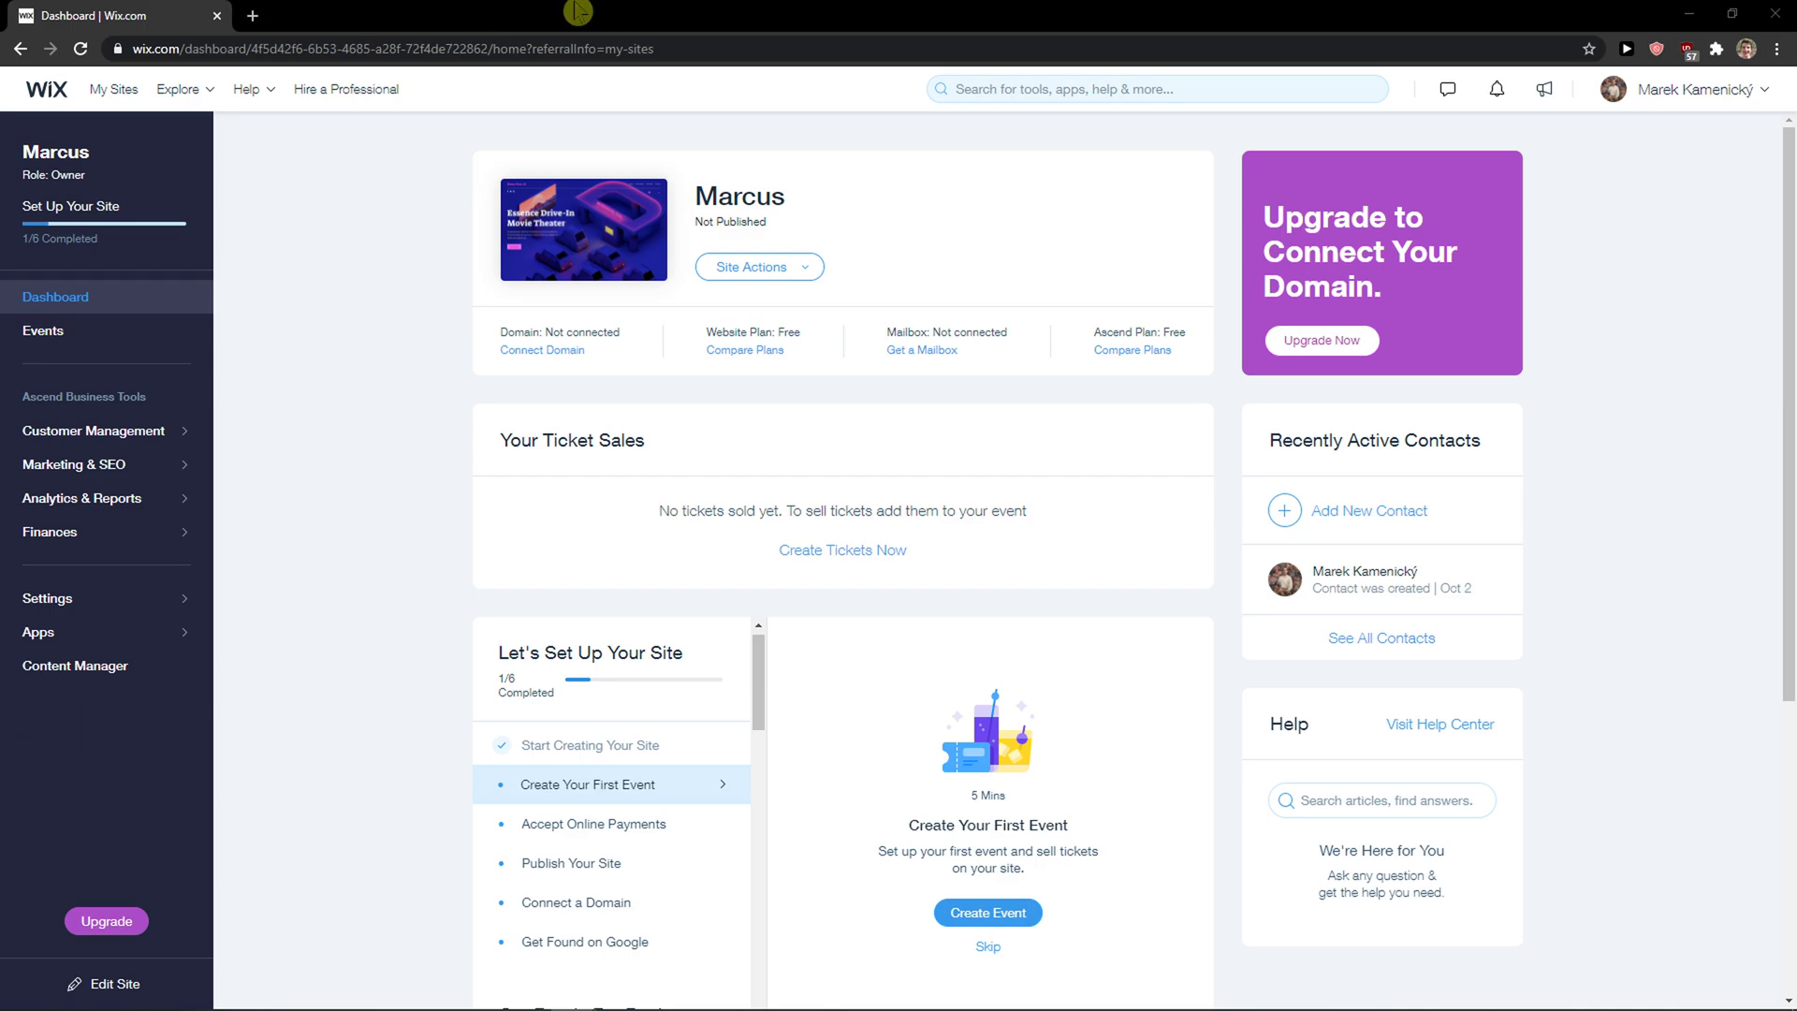
Step: Search 'wix buy domain' in a new tab and open Wix's Get a Domain Name page
left_click(252, 16)
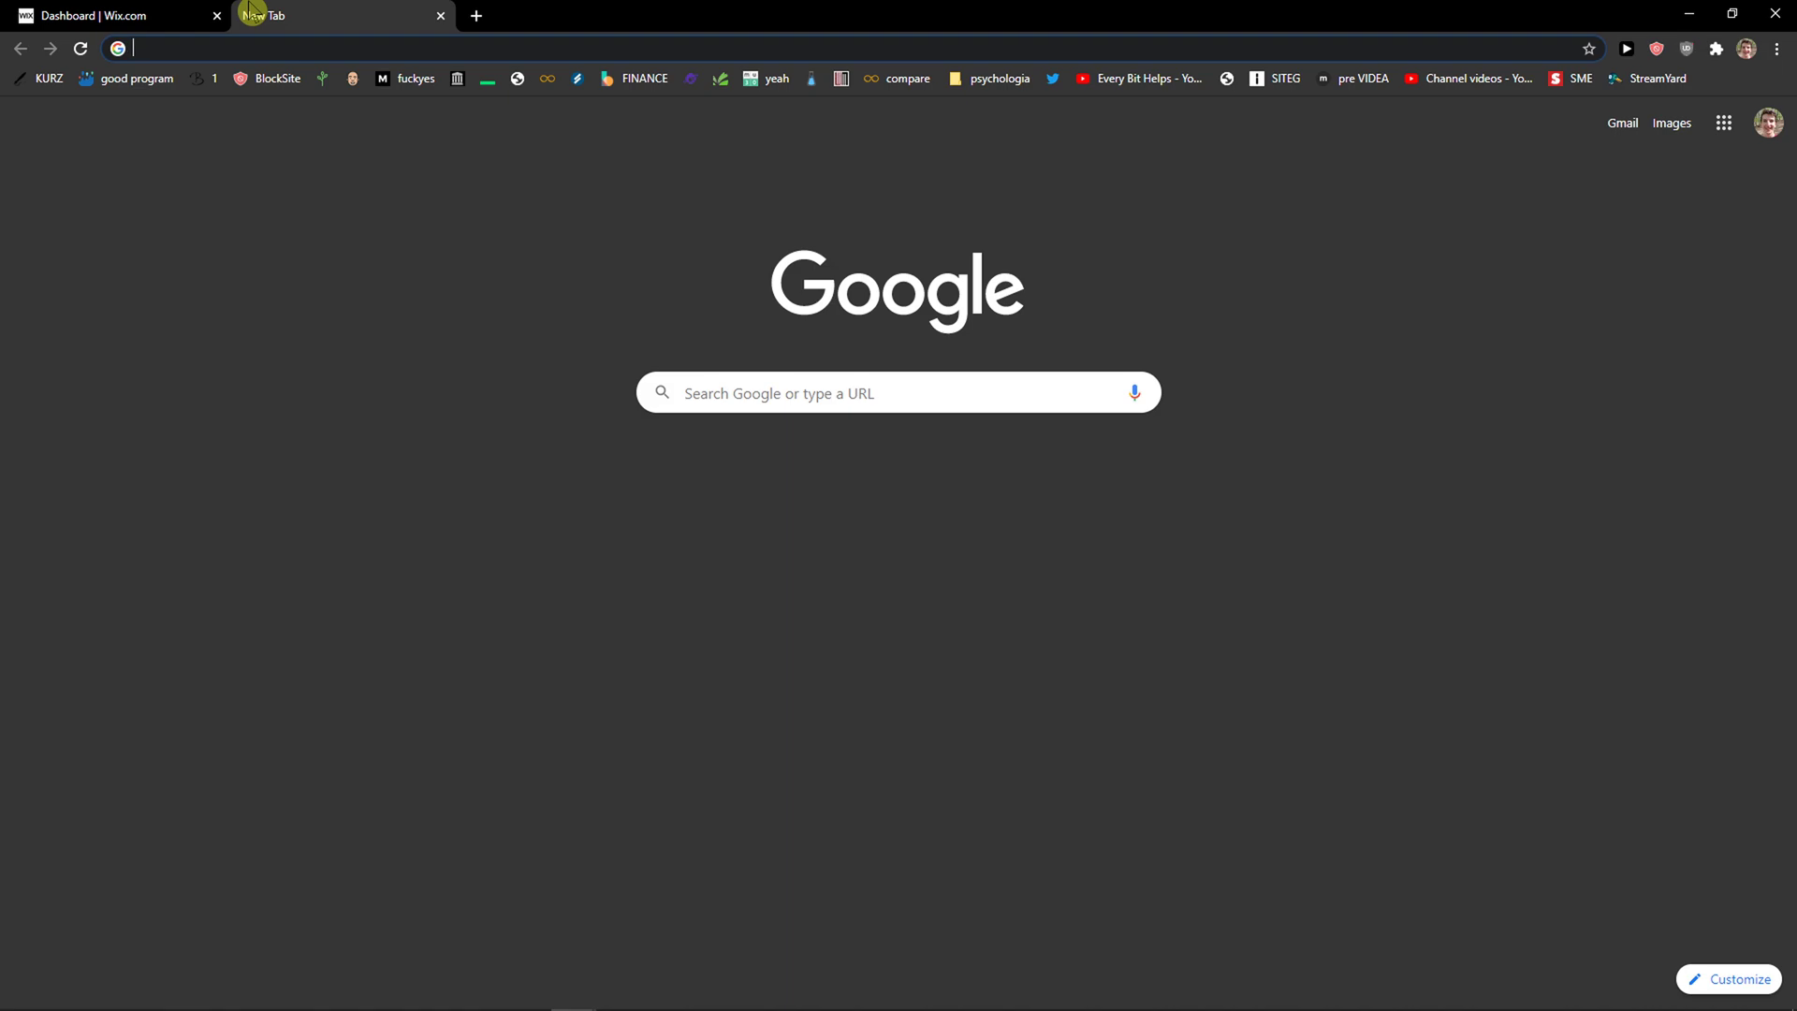
type("wix buy domain")
key("Return")
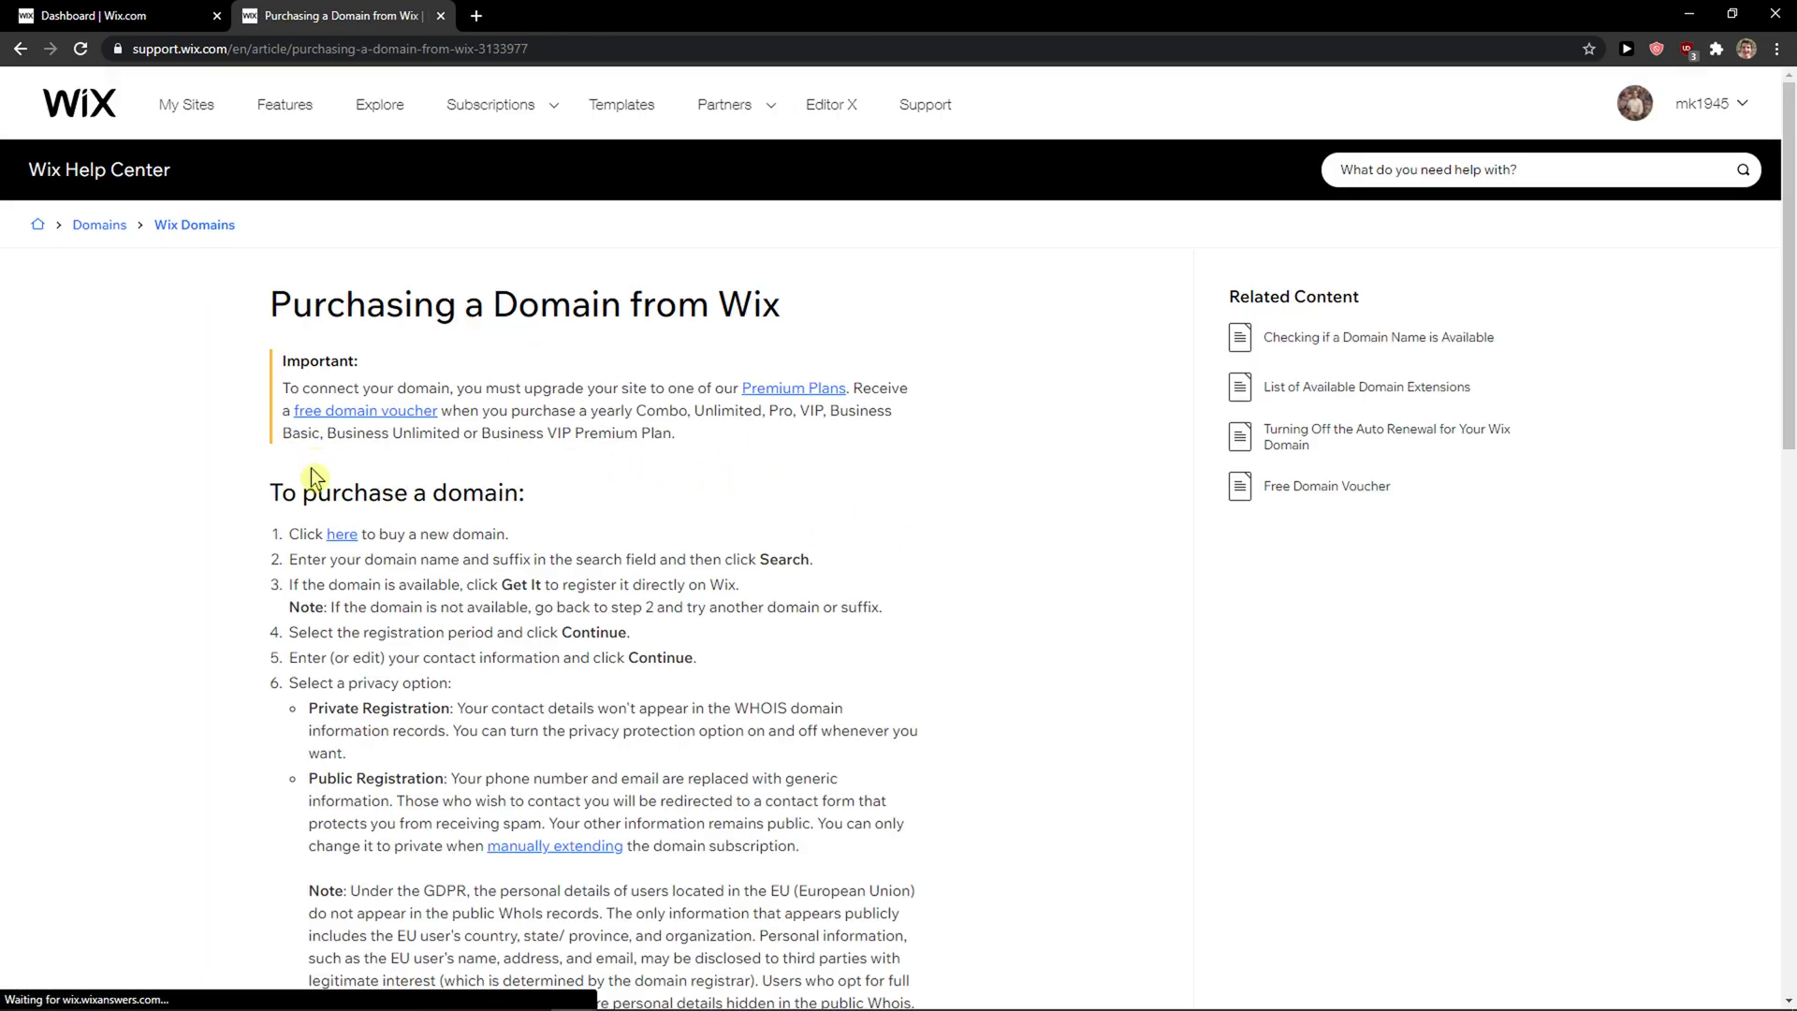
left_click(340, 534)
scroll(559, 590, "down", 2)
left_click(547, 16)
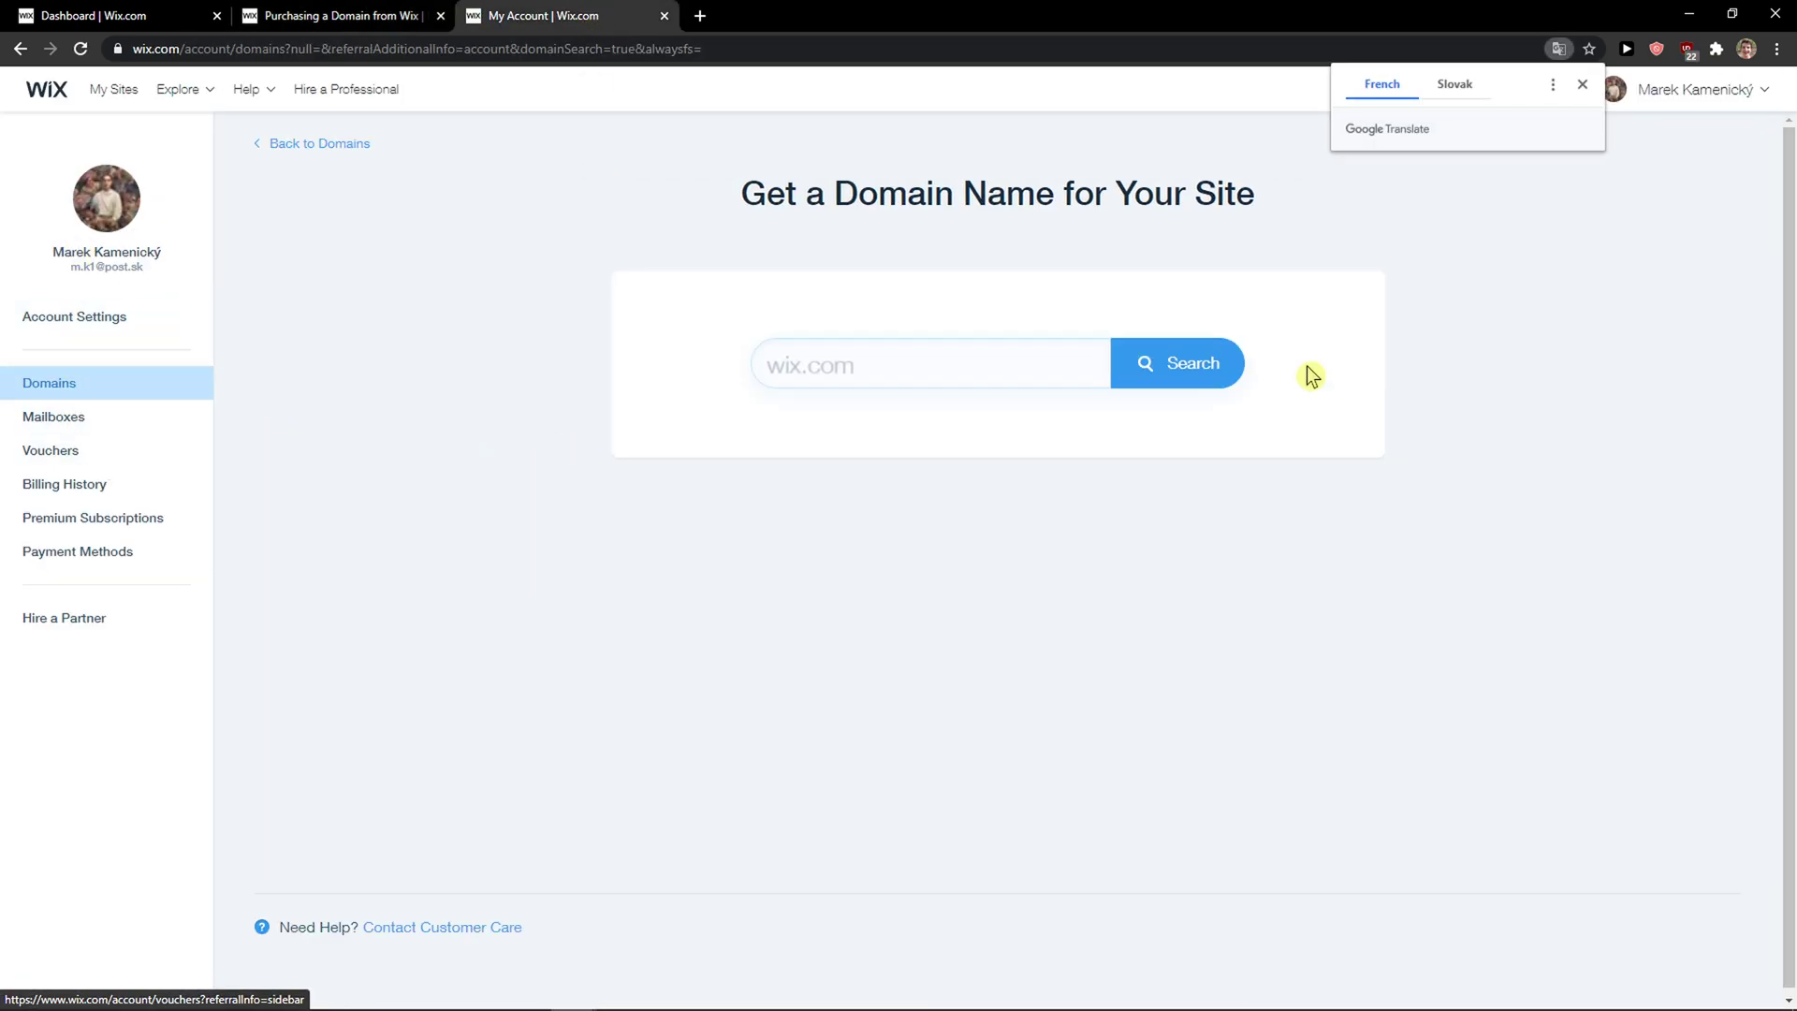
left_click(970, 363)
type("www.marcusstone1.net")
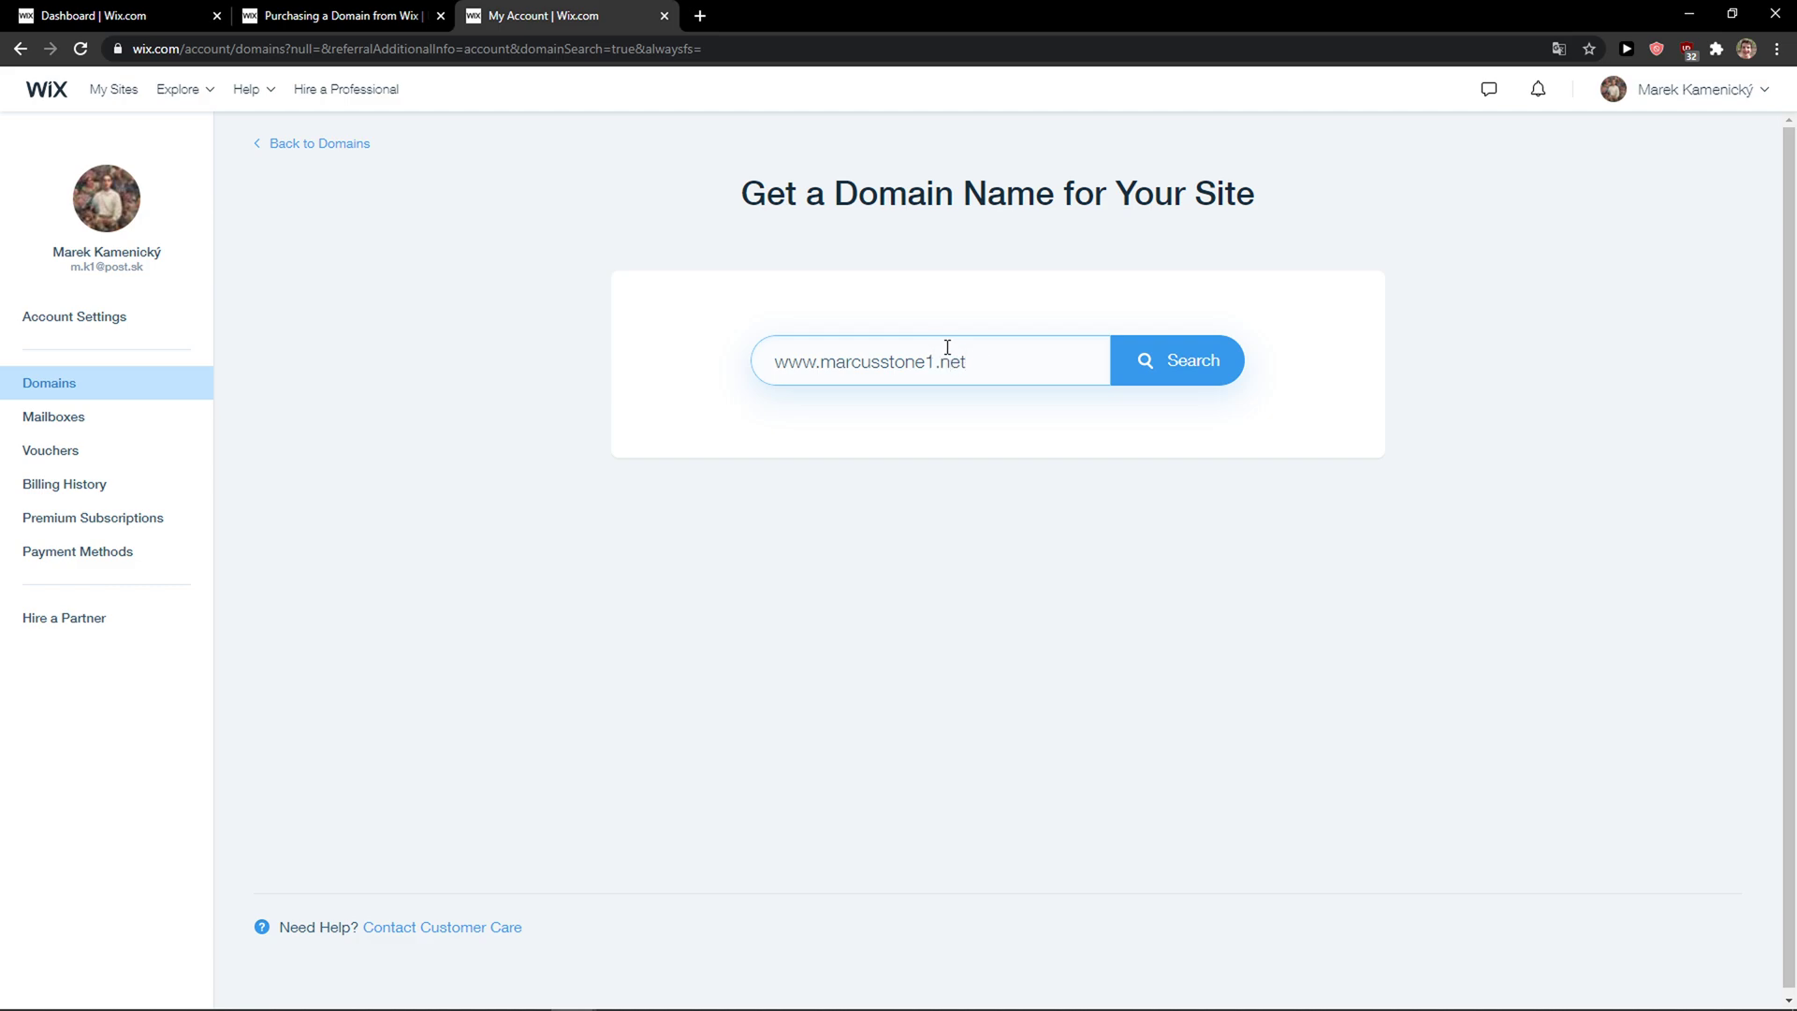
left_click(1206, 362)
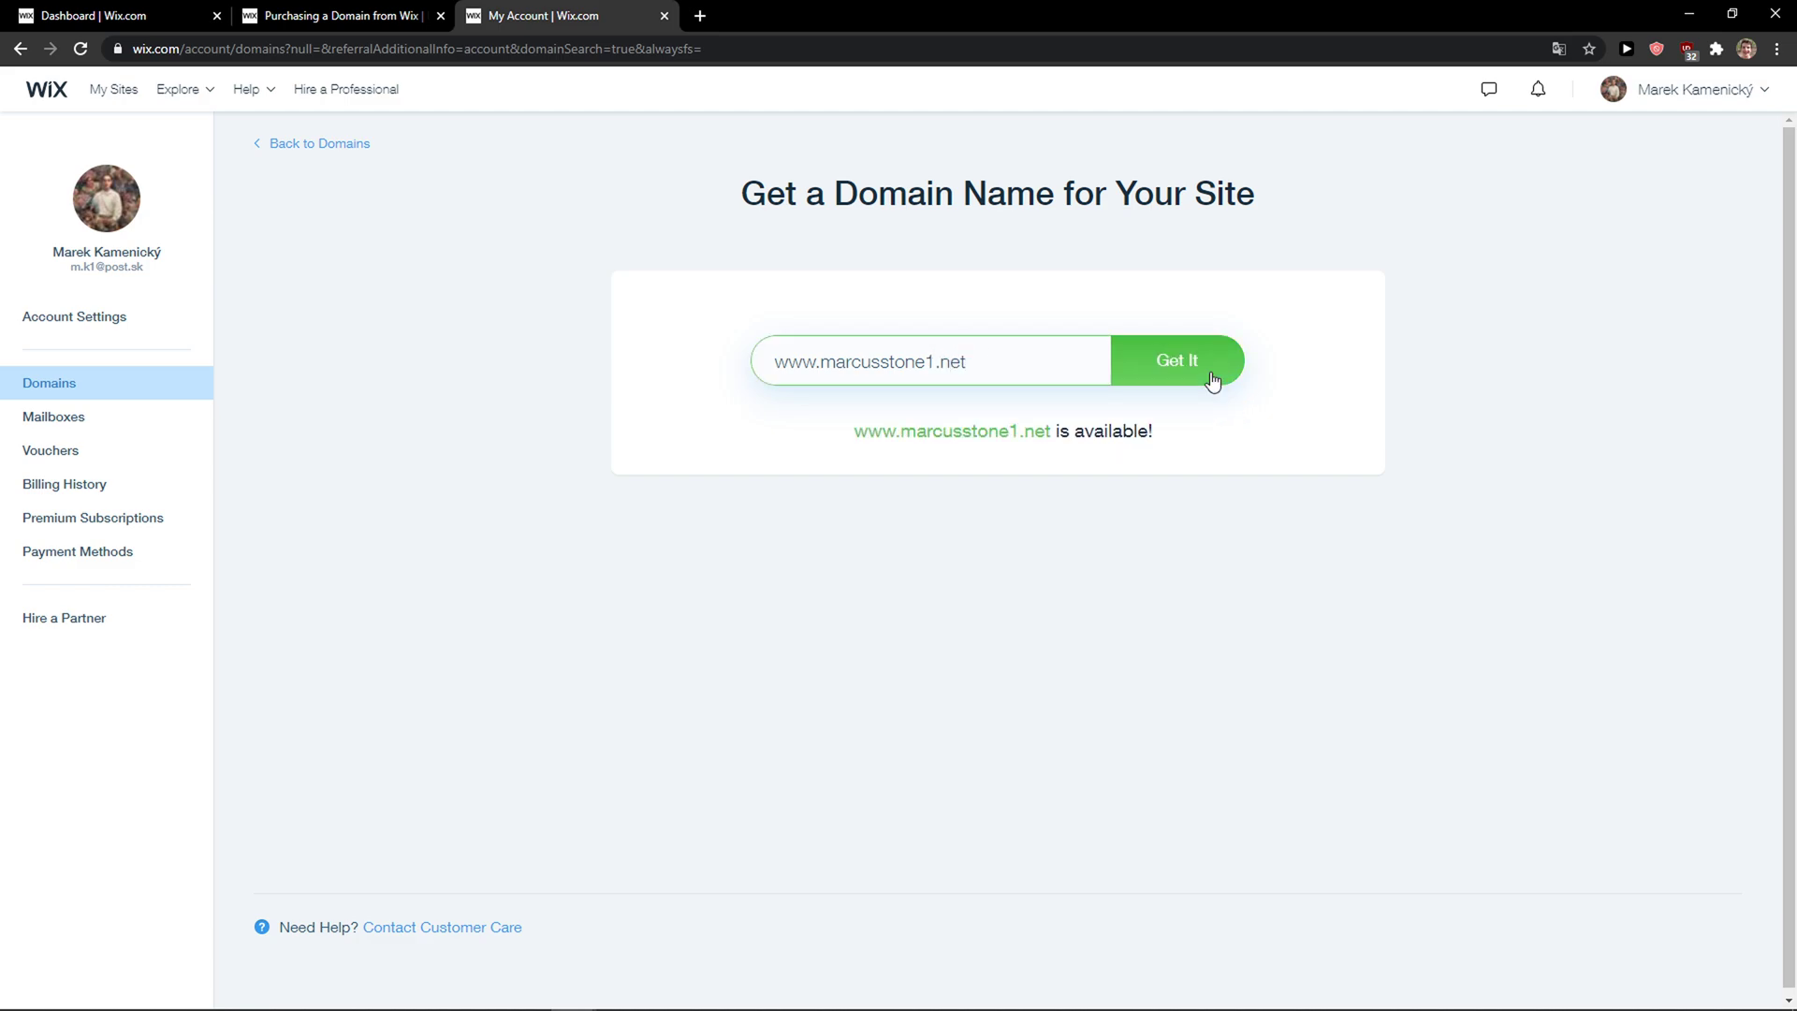
left_click(1139, 381)
left_click_drag(766, 256, 1193, 330)
left_click(1193, 329)
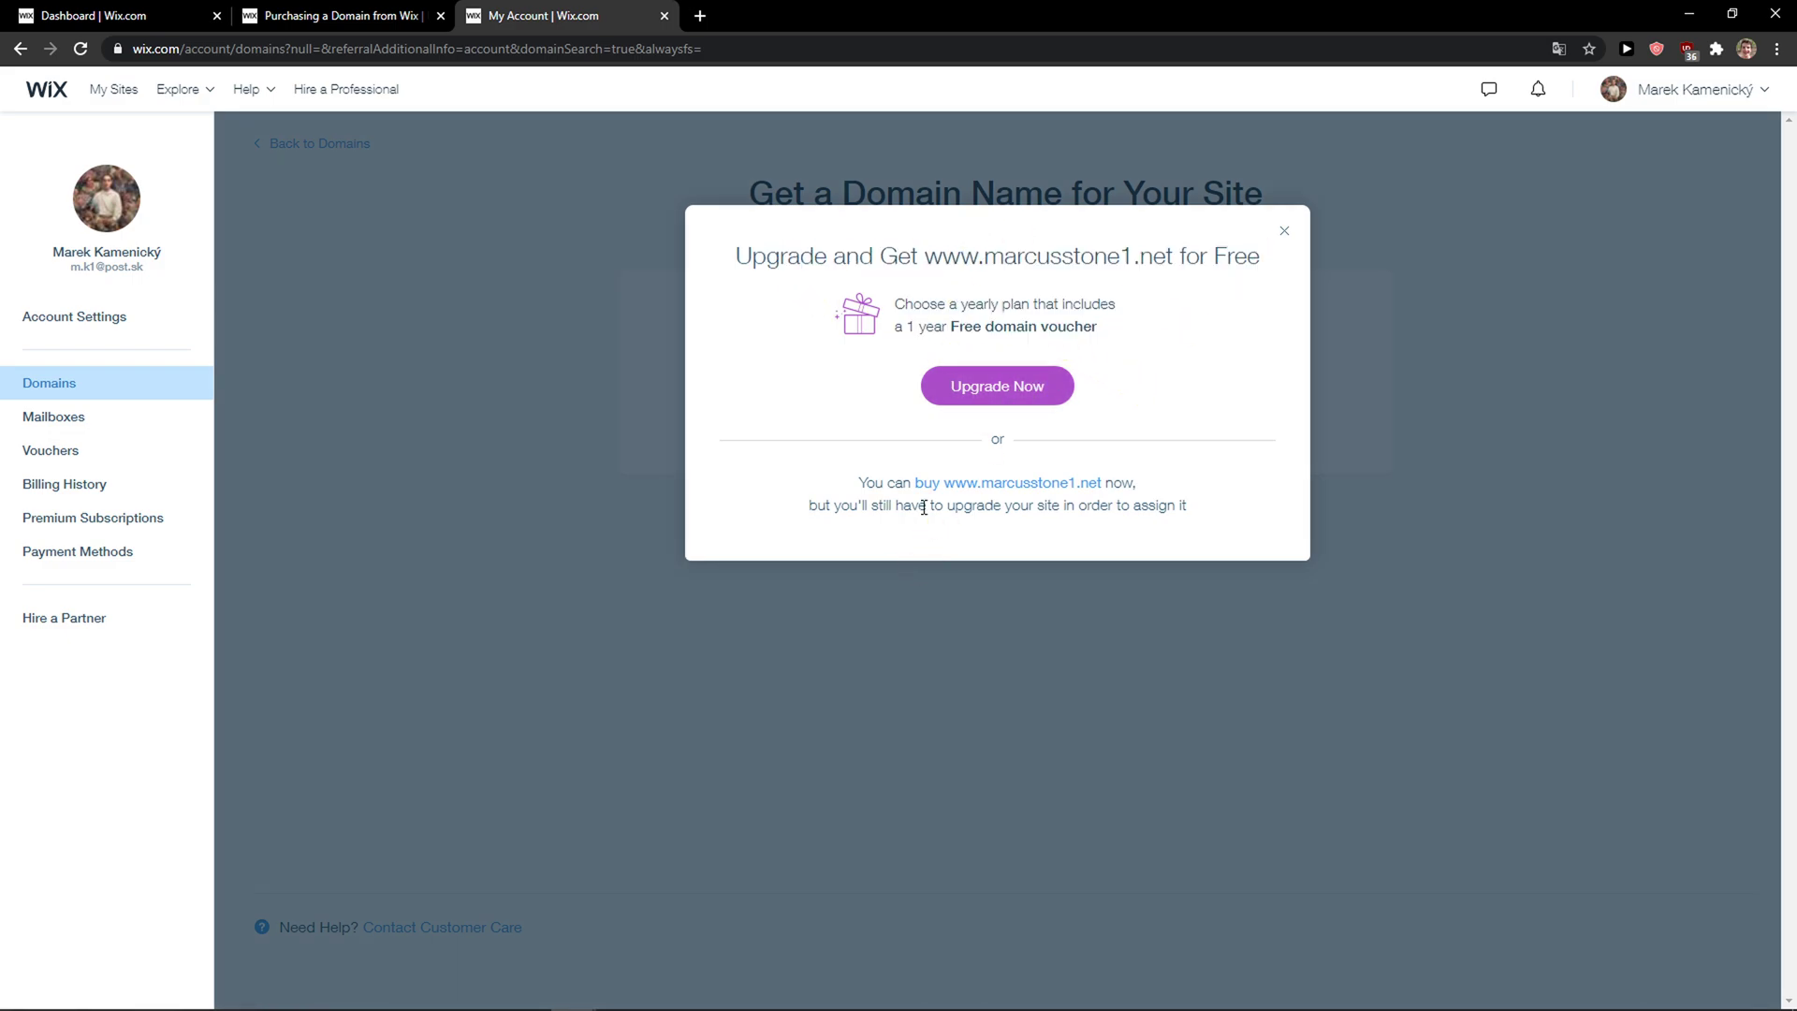
left_click(1013, 490)
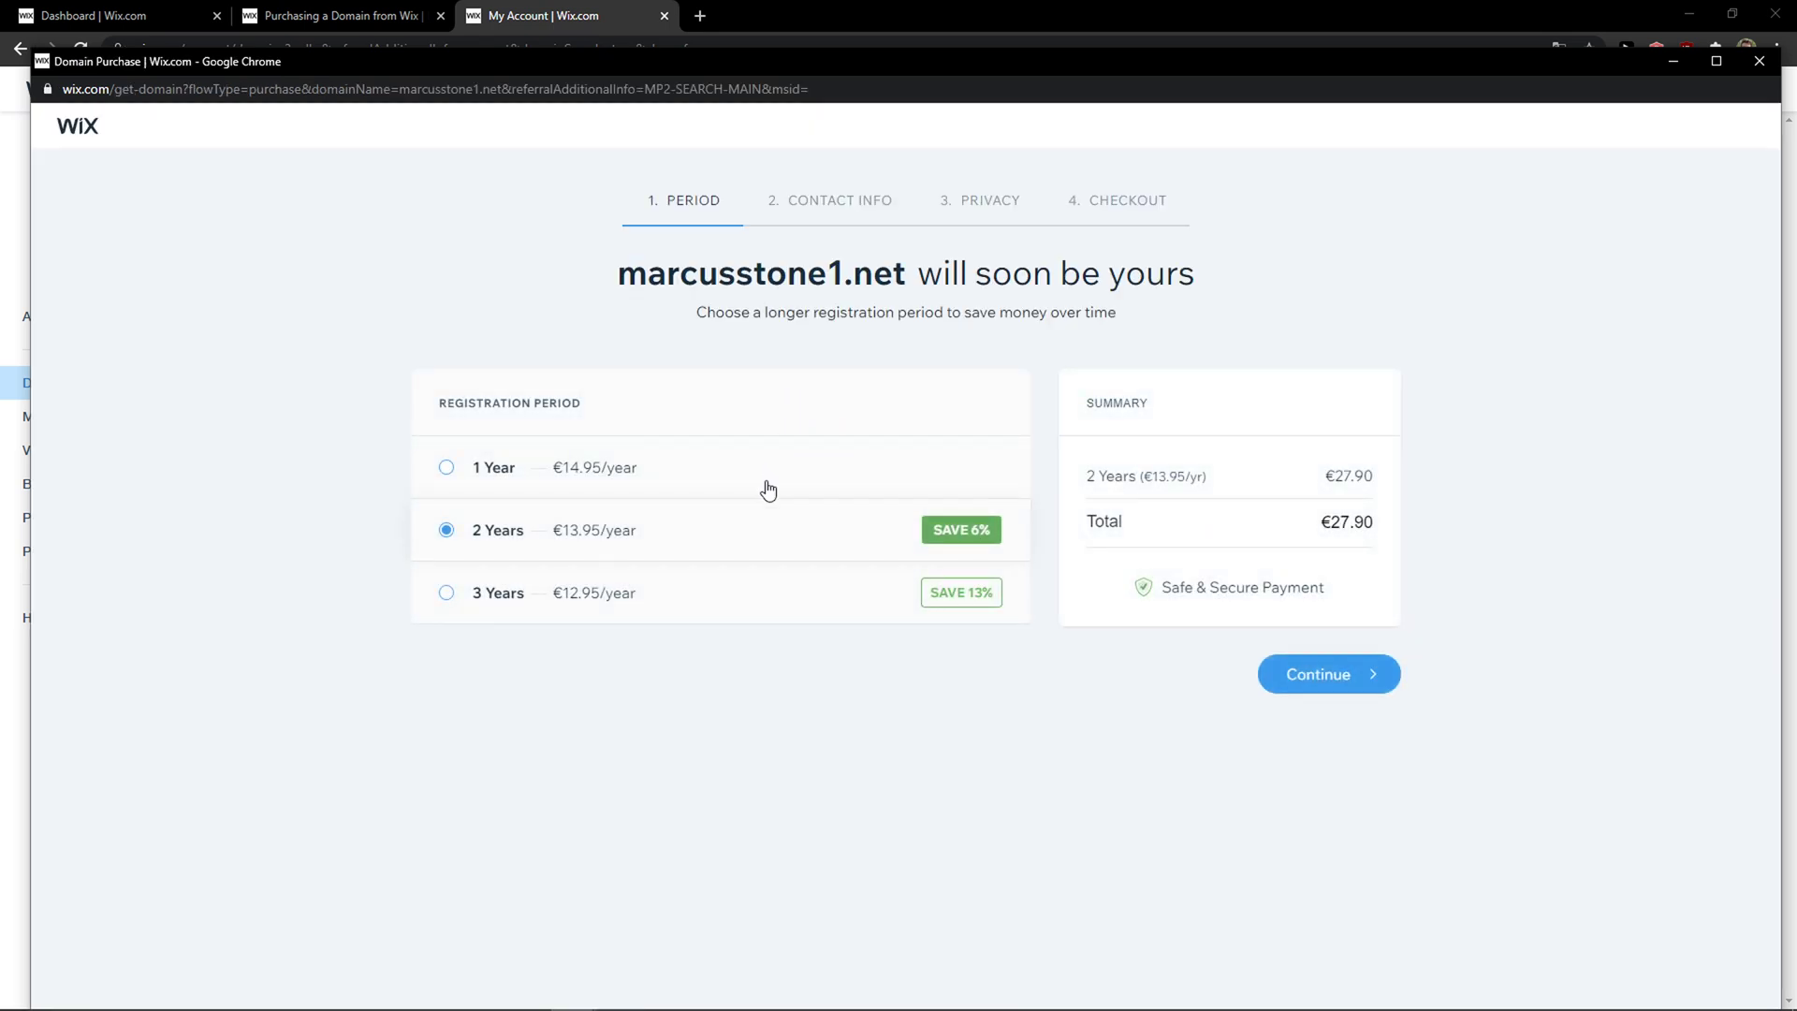
left_click(768, 490)
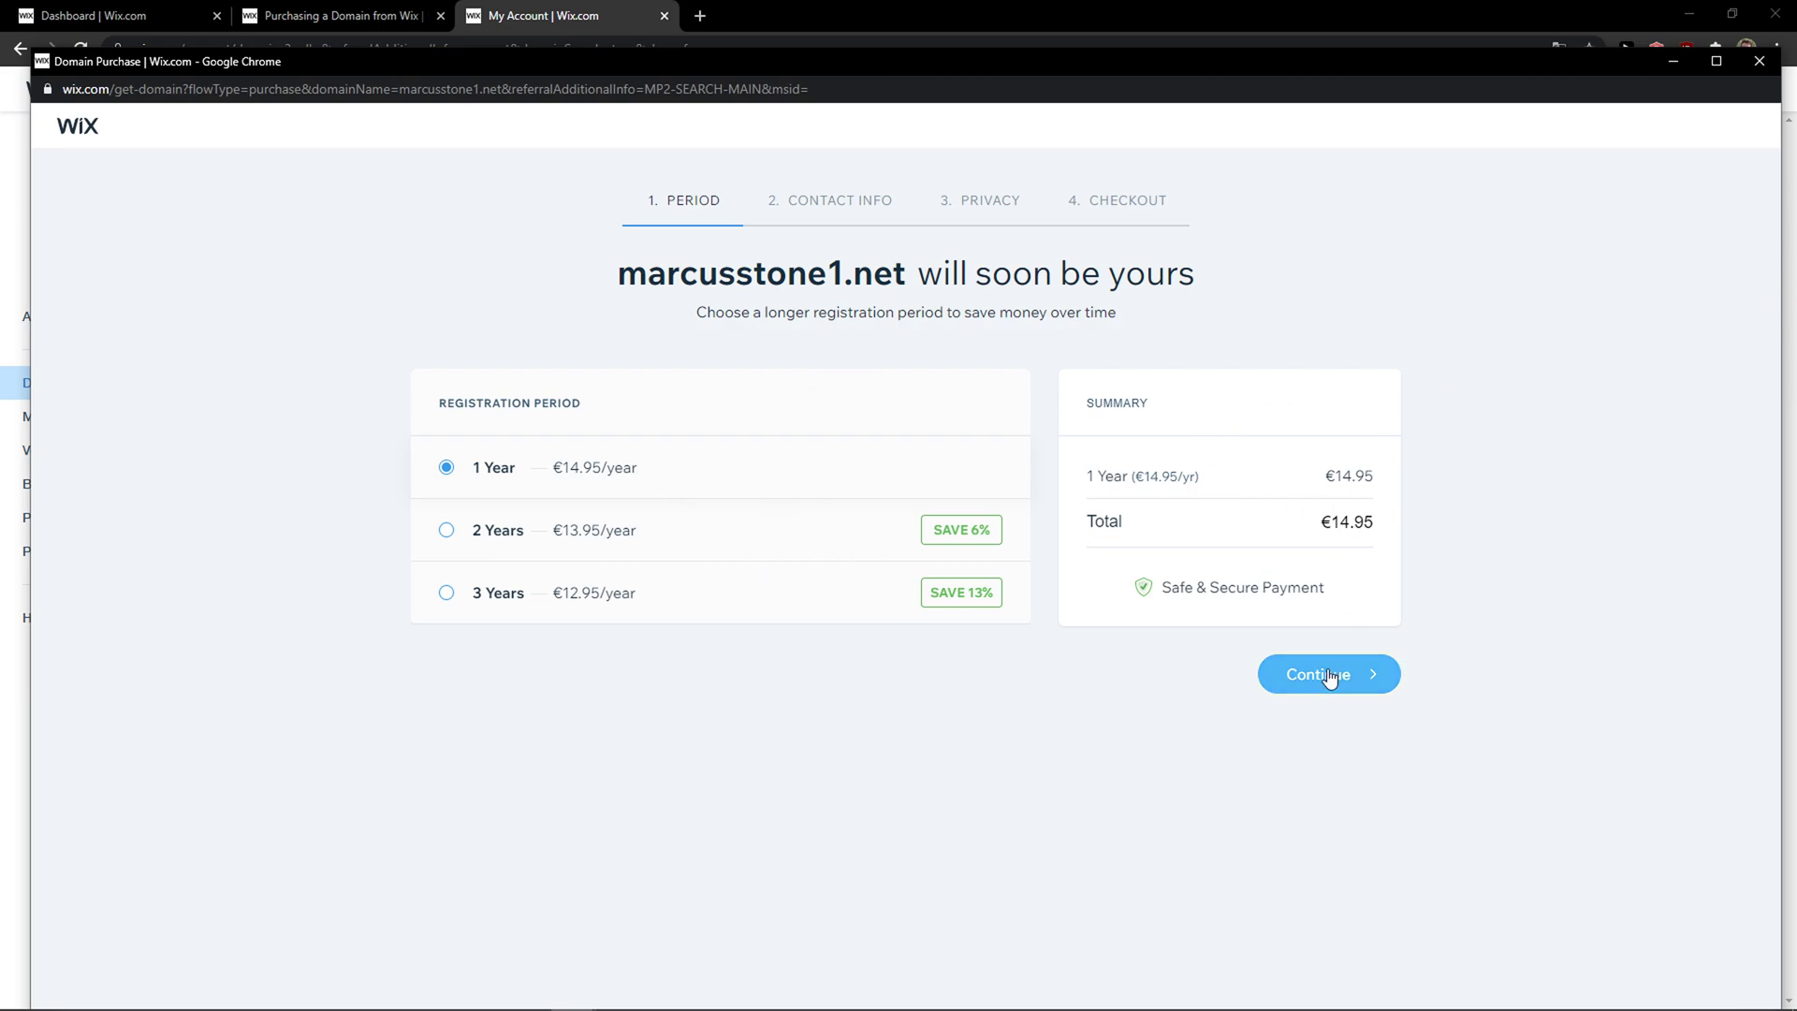
left_click(873, 591)
left_click(840, 472)
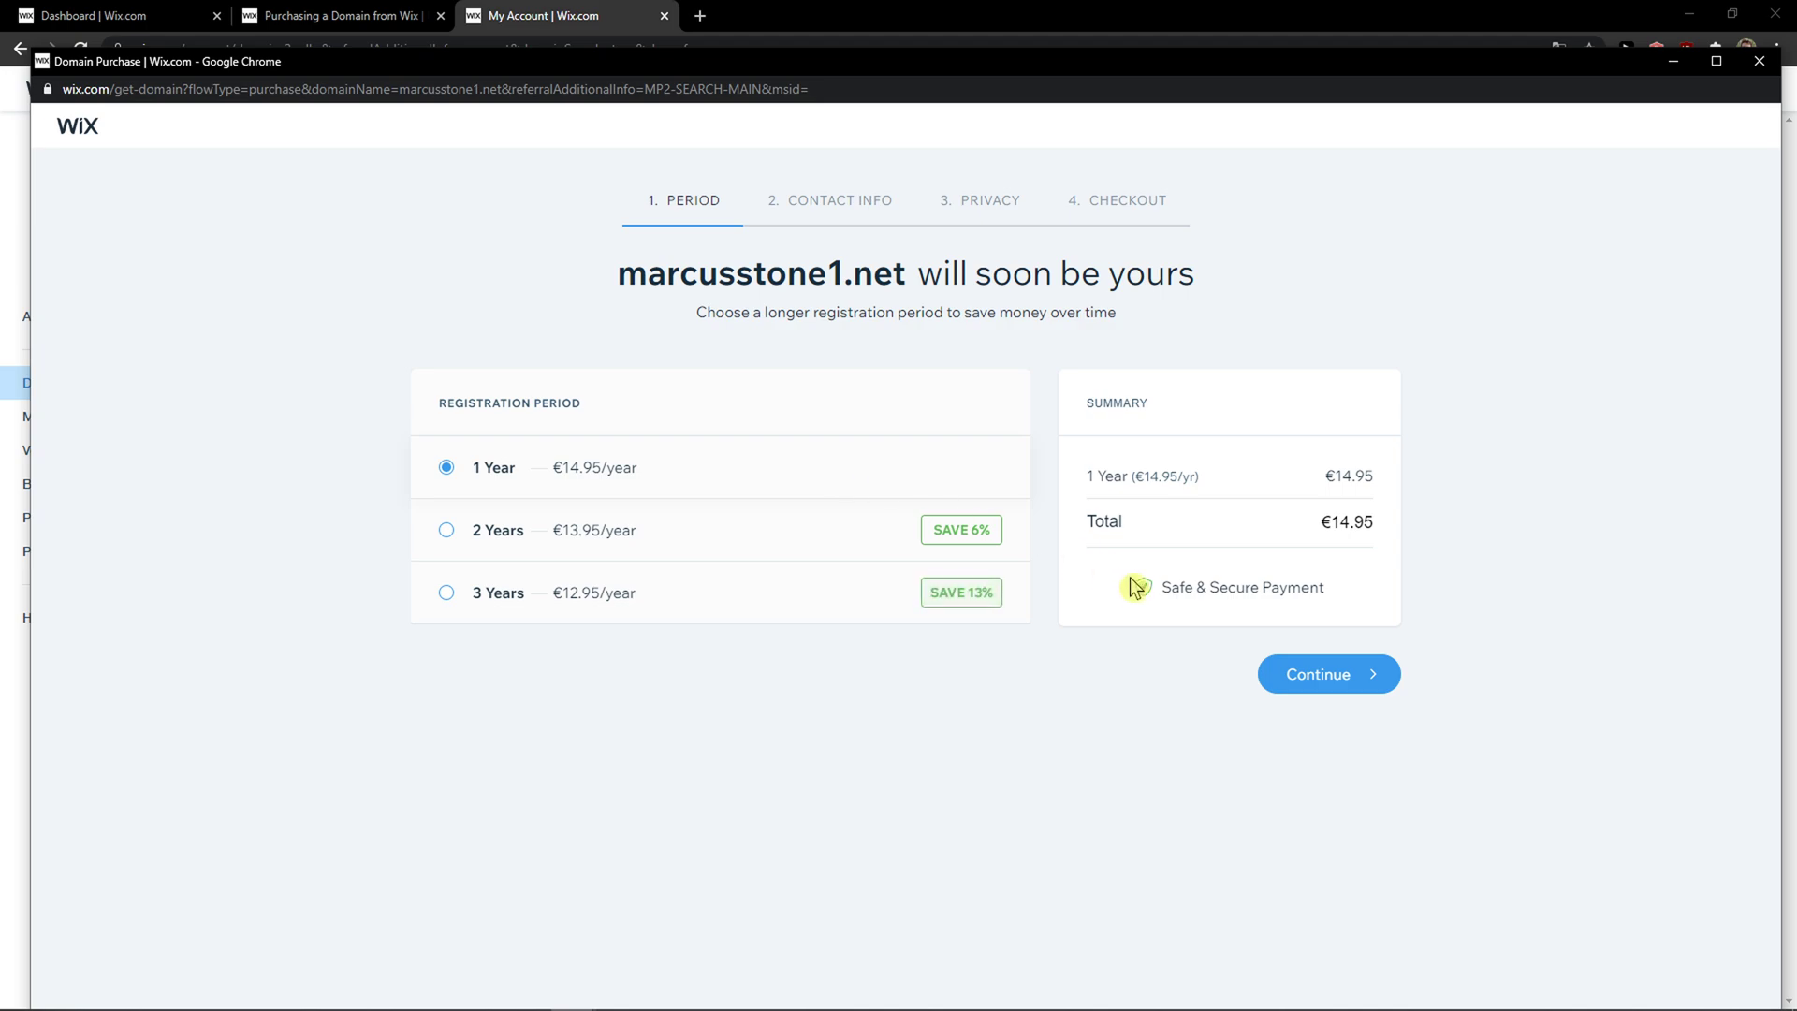
left_click(1408, 674)
Step: Autofill the contact form's name, phone number and company from saved details
left_click(564, 506)
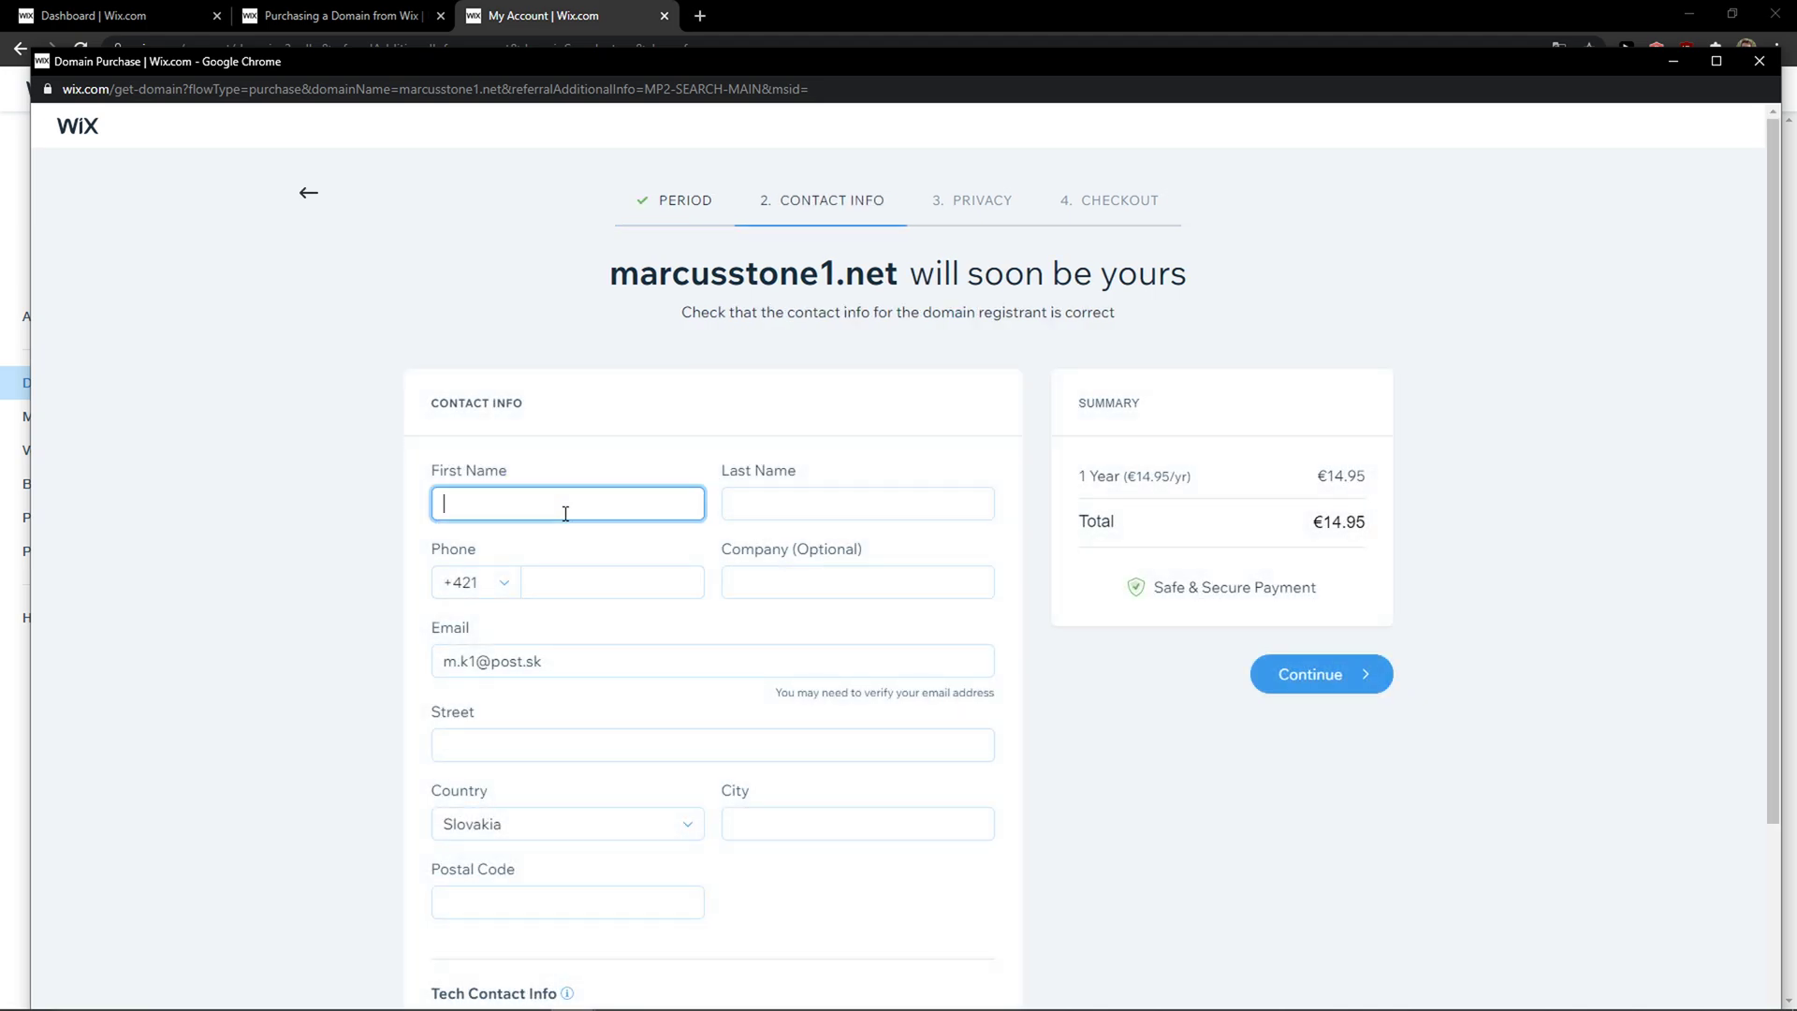
left_click(563, 555)
left_click(857, 504)
left_click(765, 555)
left_click(613, 582)
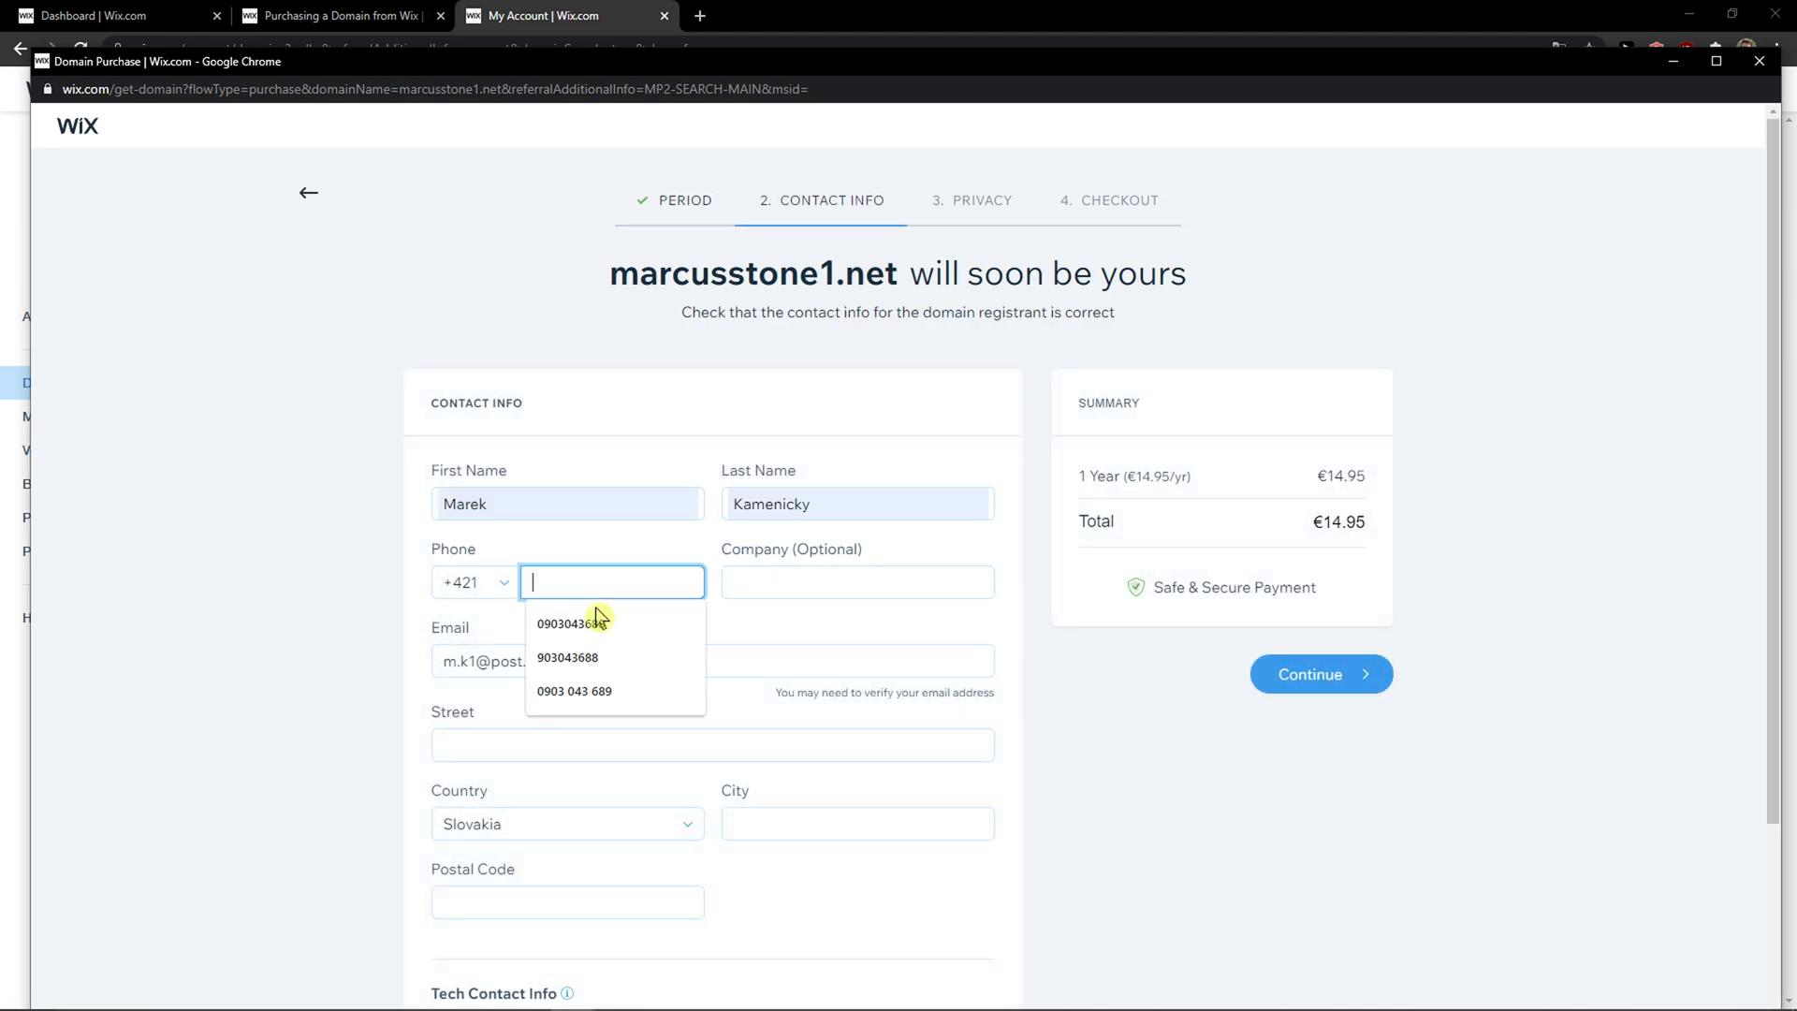
left_click(568, 658)
left_click(828, 583)
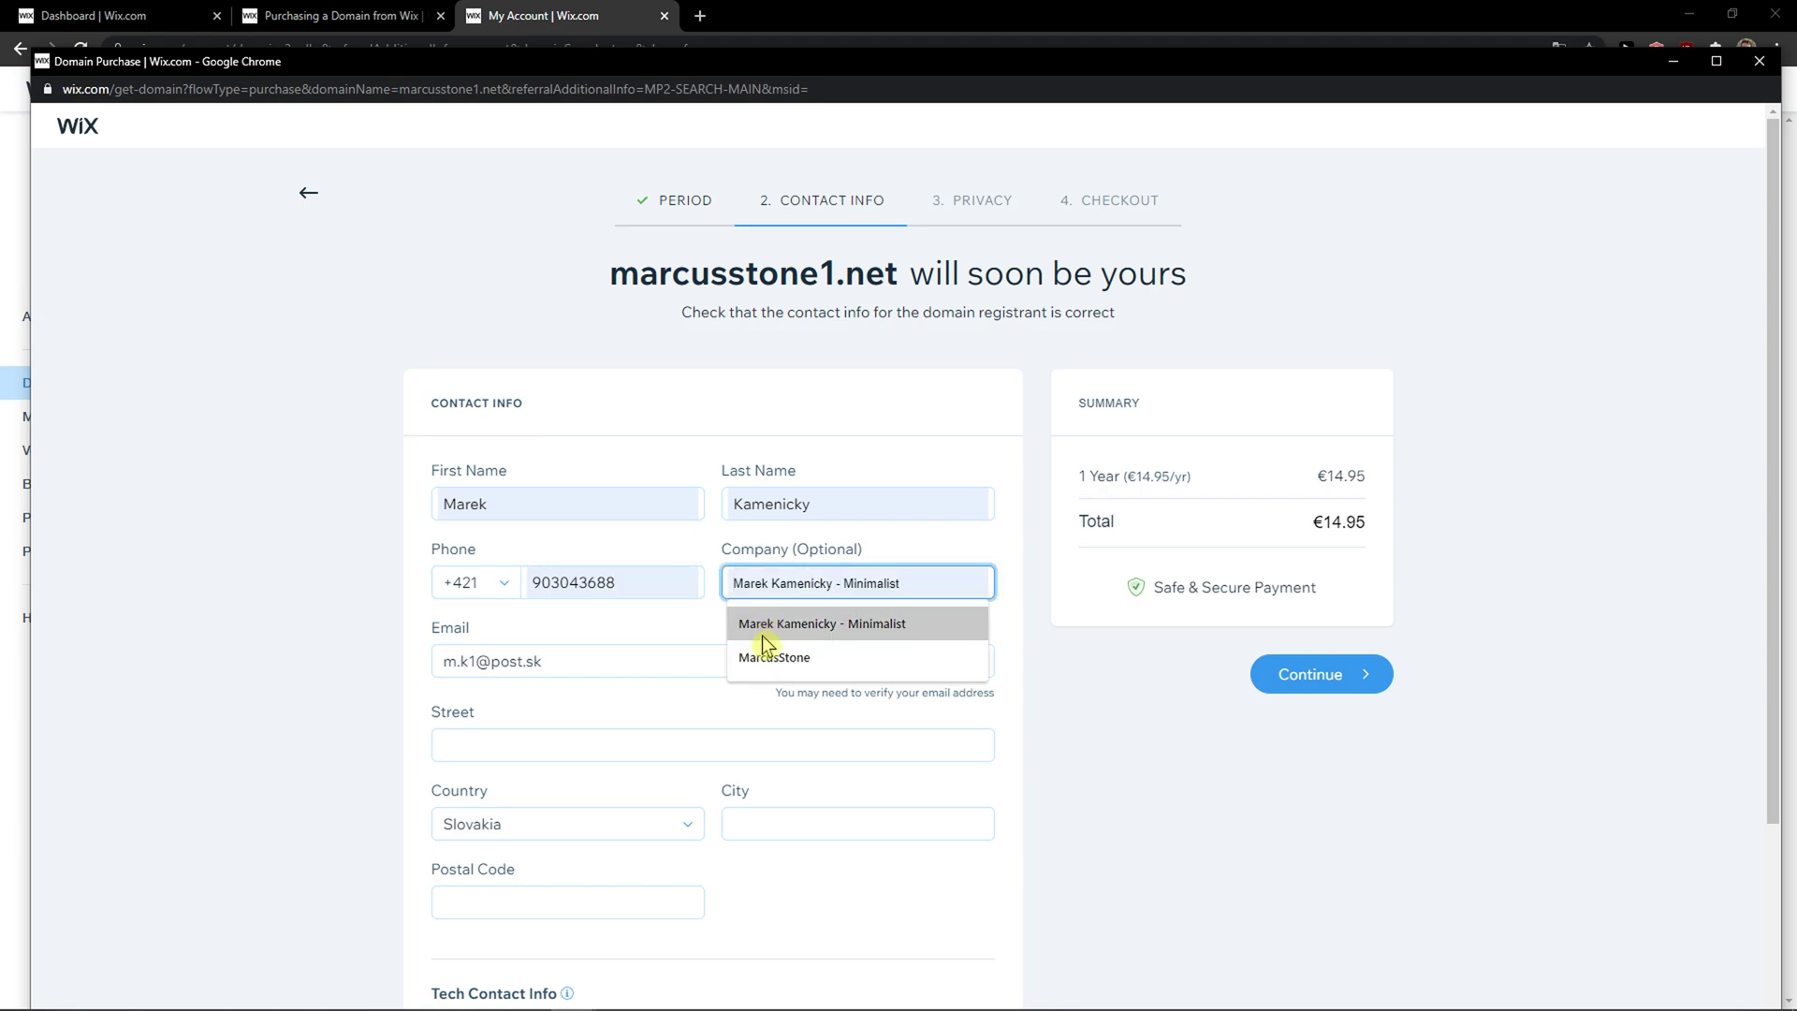
left_click(822, 624)
Step: Complete the street address, postal code and city Levice, and submit the contact info
left_click(604, 744)
scroll(676, 729, "down", 1)
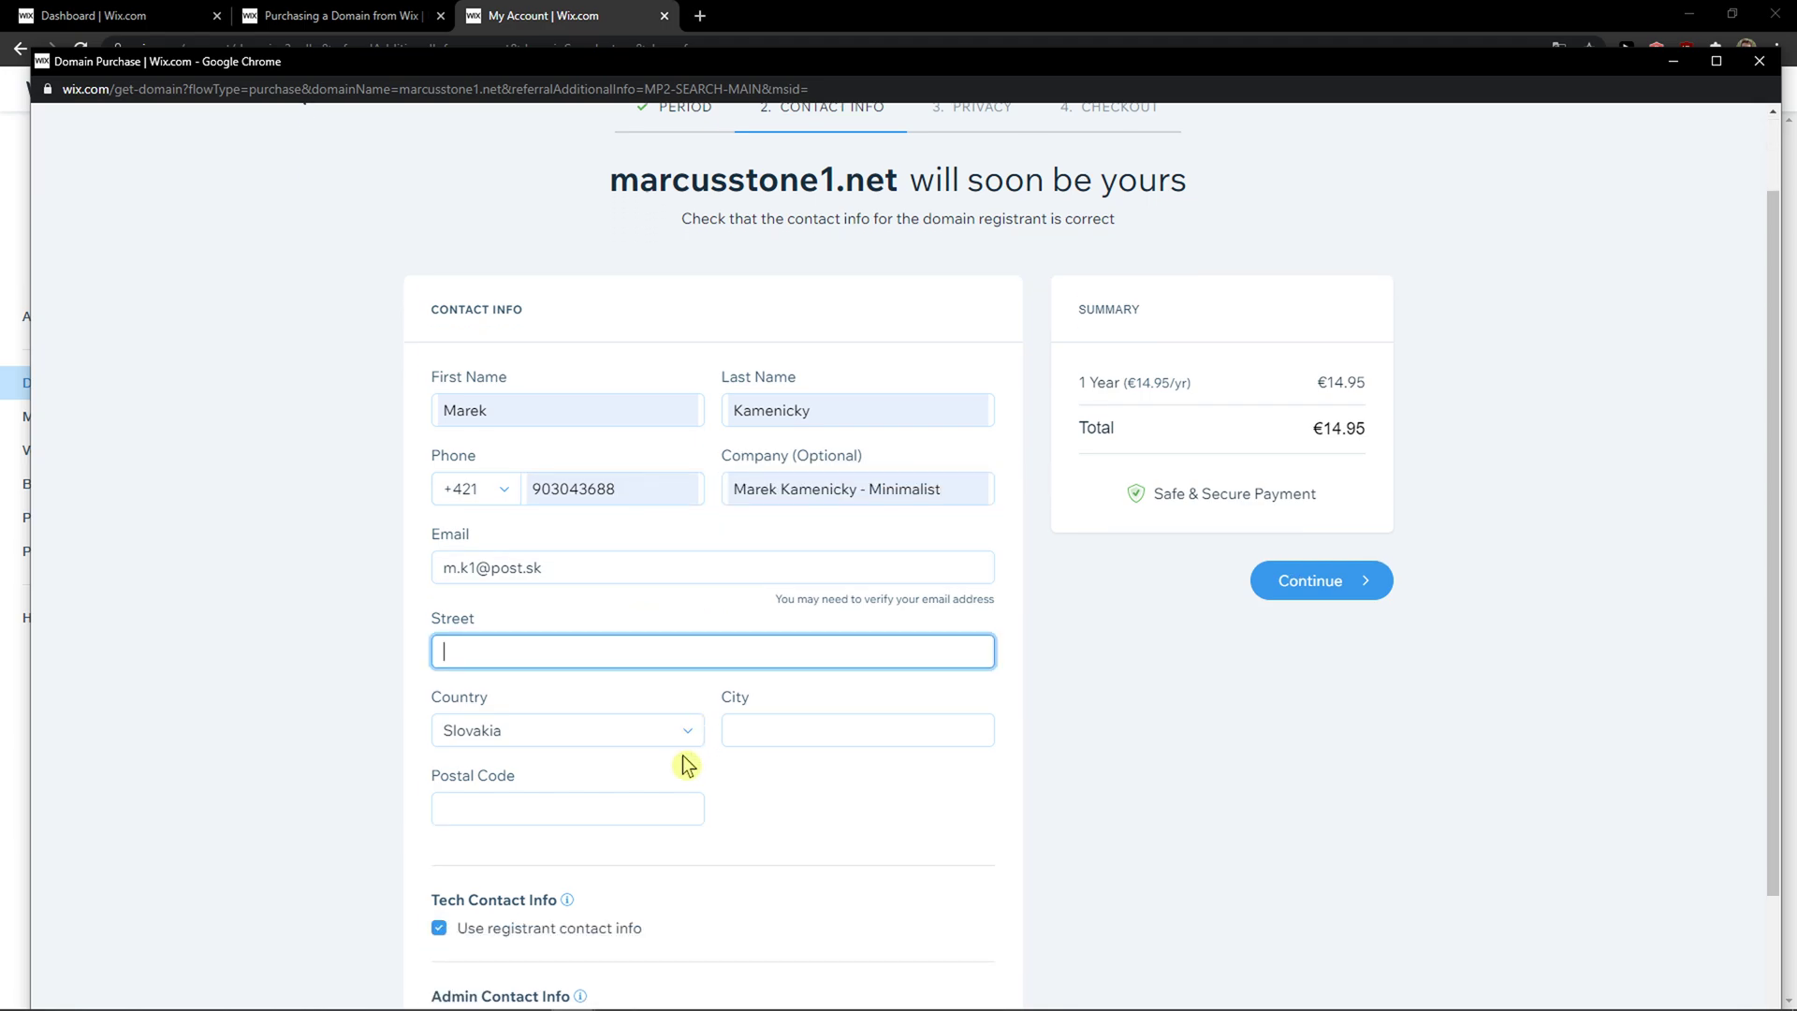
key("BackSpace")
left_click(608, 808)
scroll(619, 771, "down", 1)
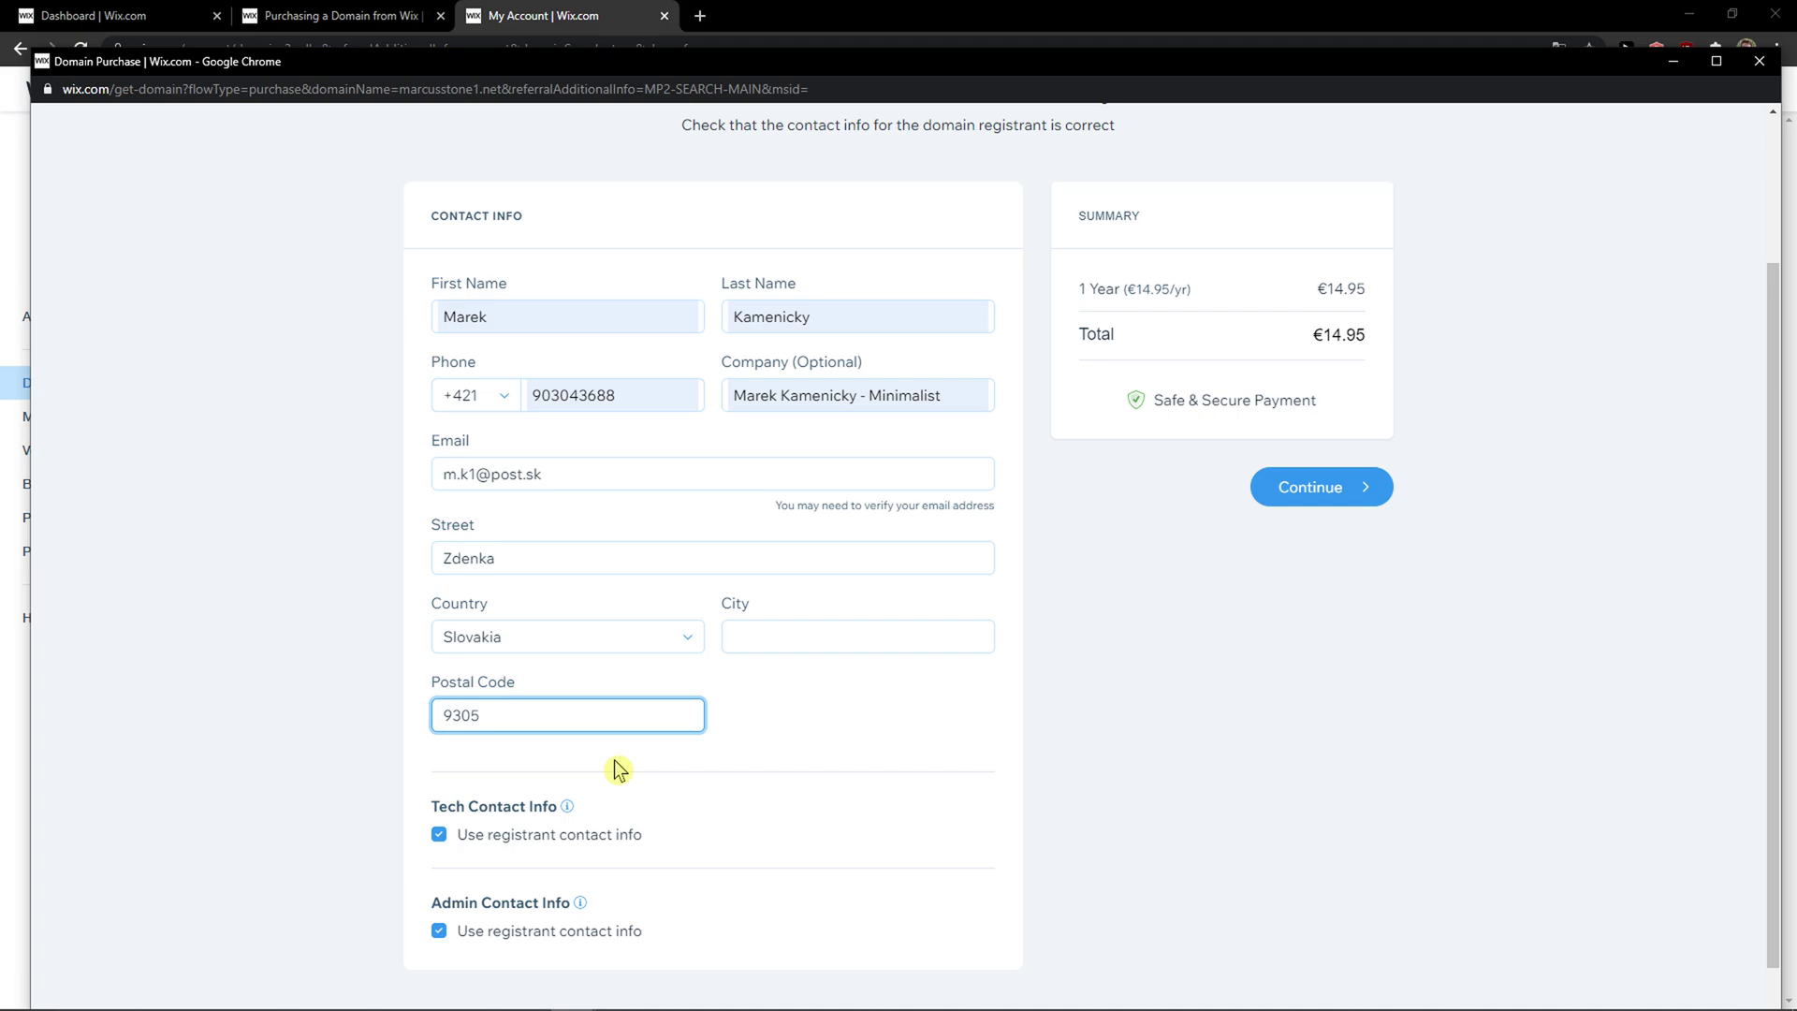
type("504")
left_click(1310, 487)
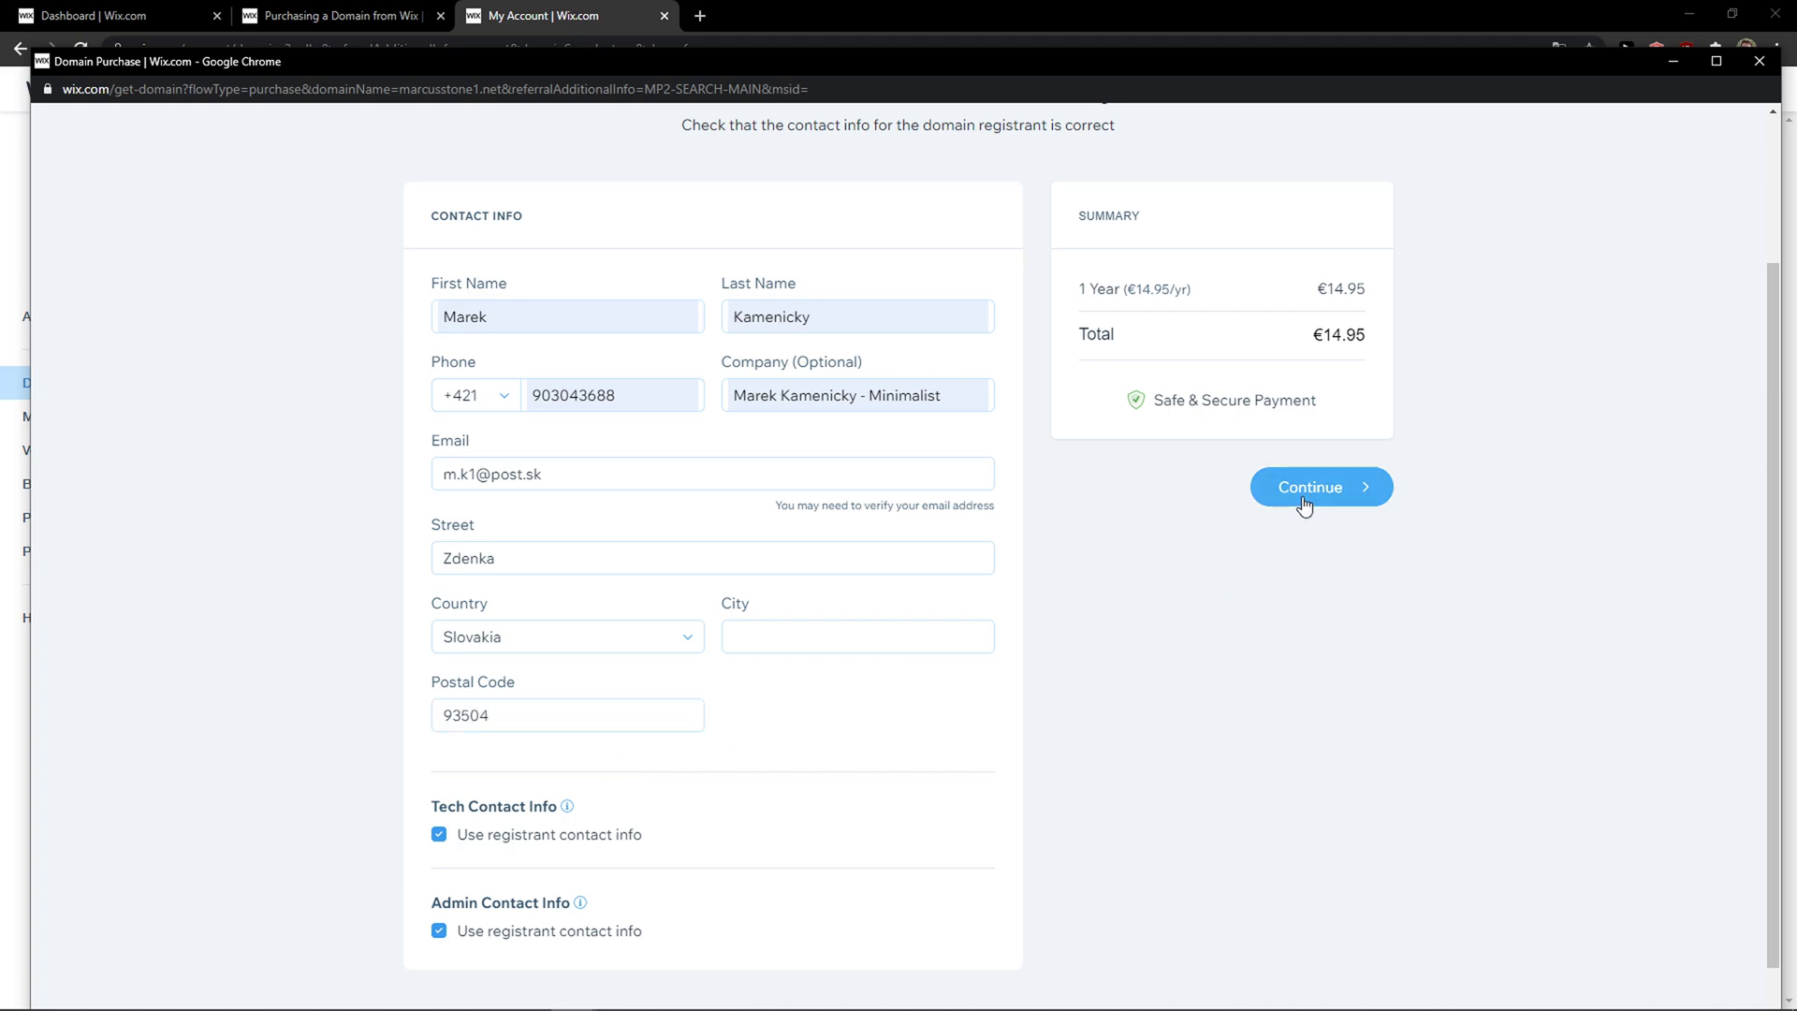
left_click(814, 594)
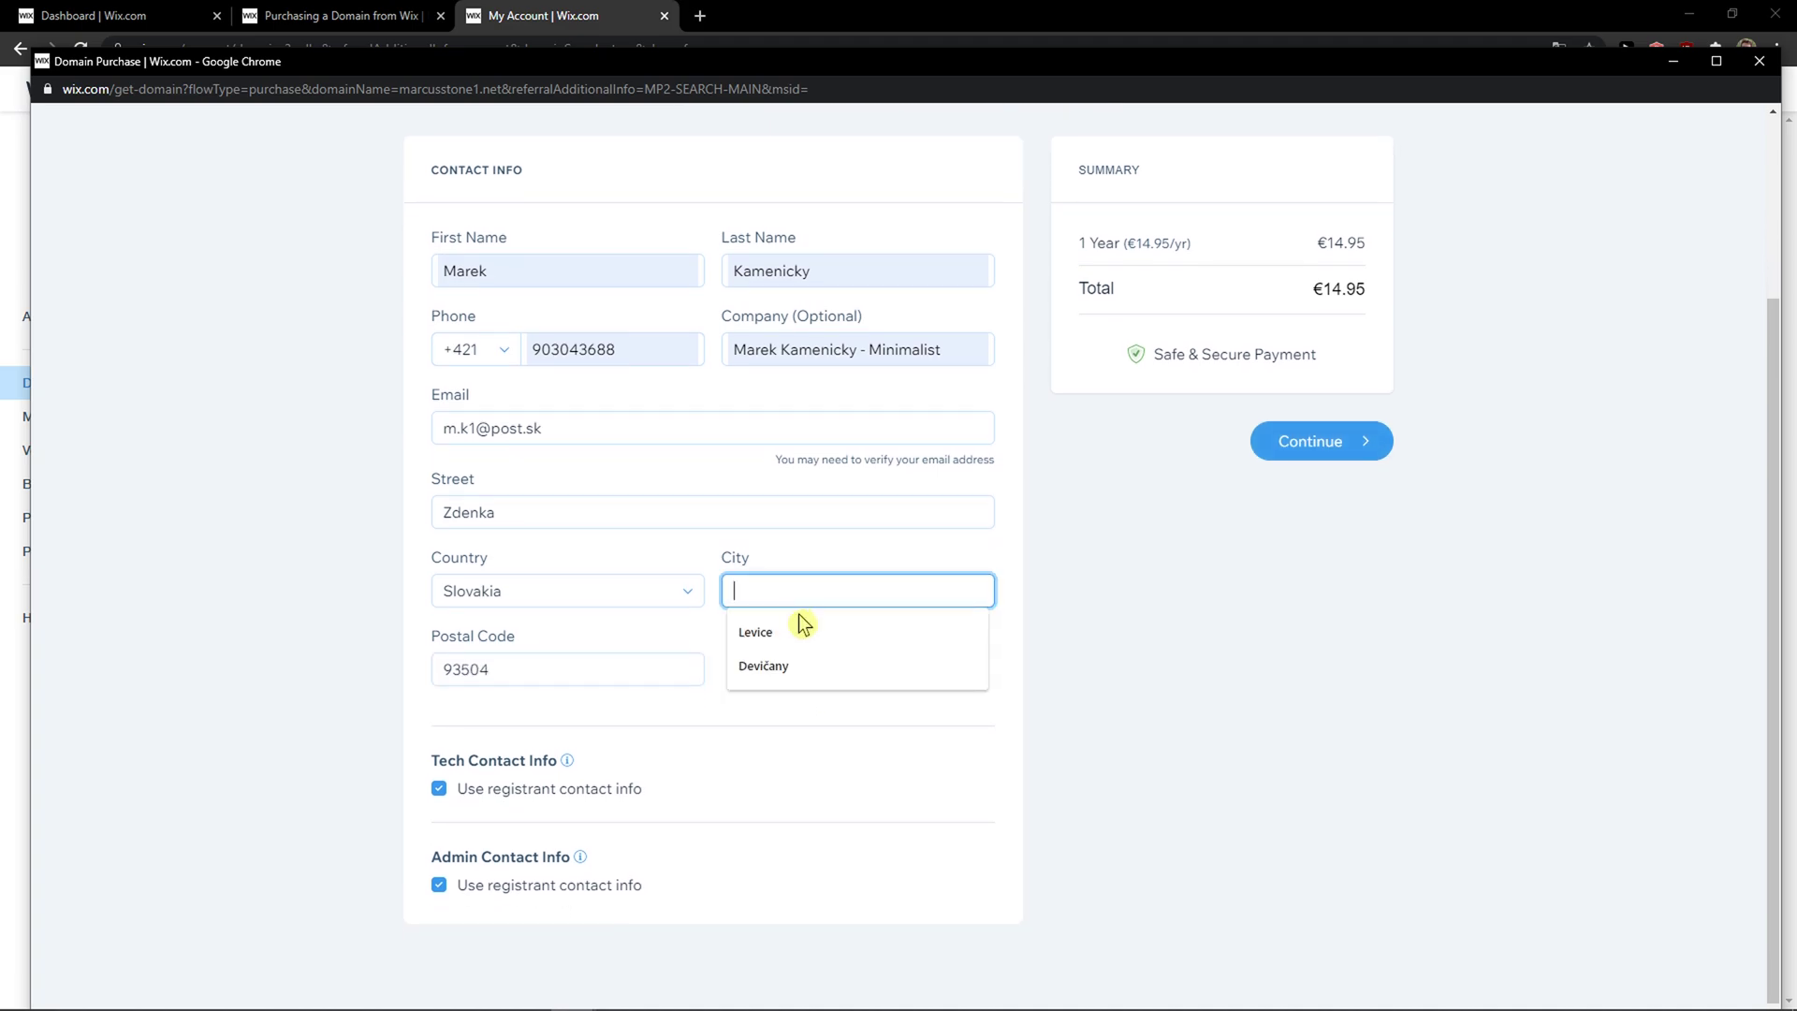
left_click(797, 633)
left_click(1291, 441)
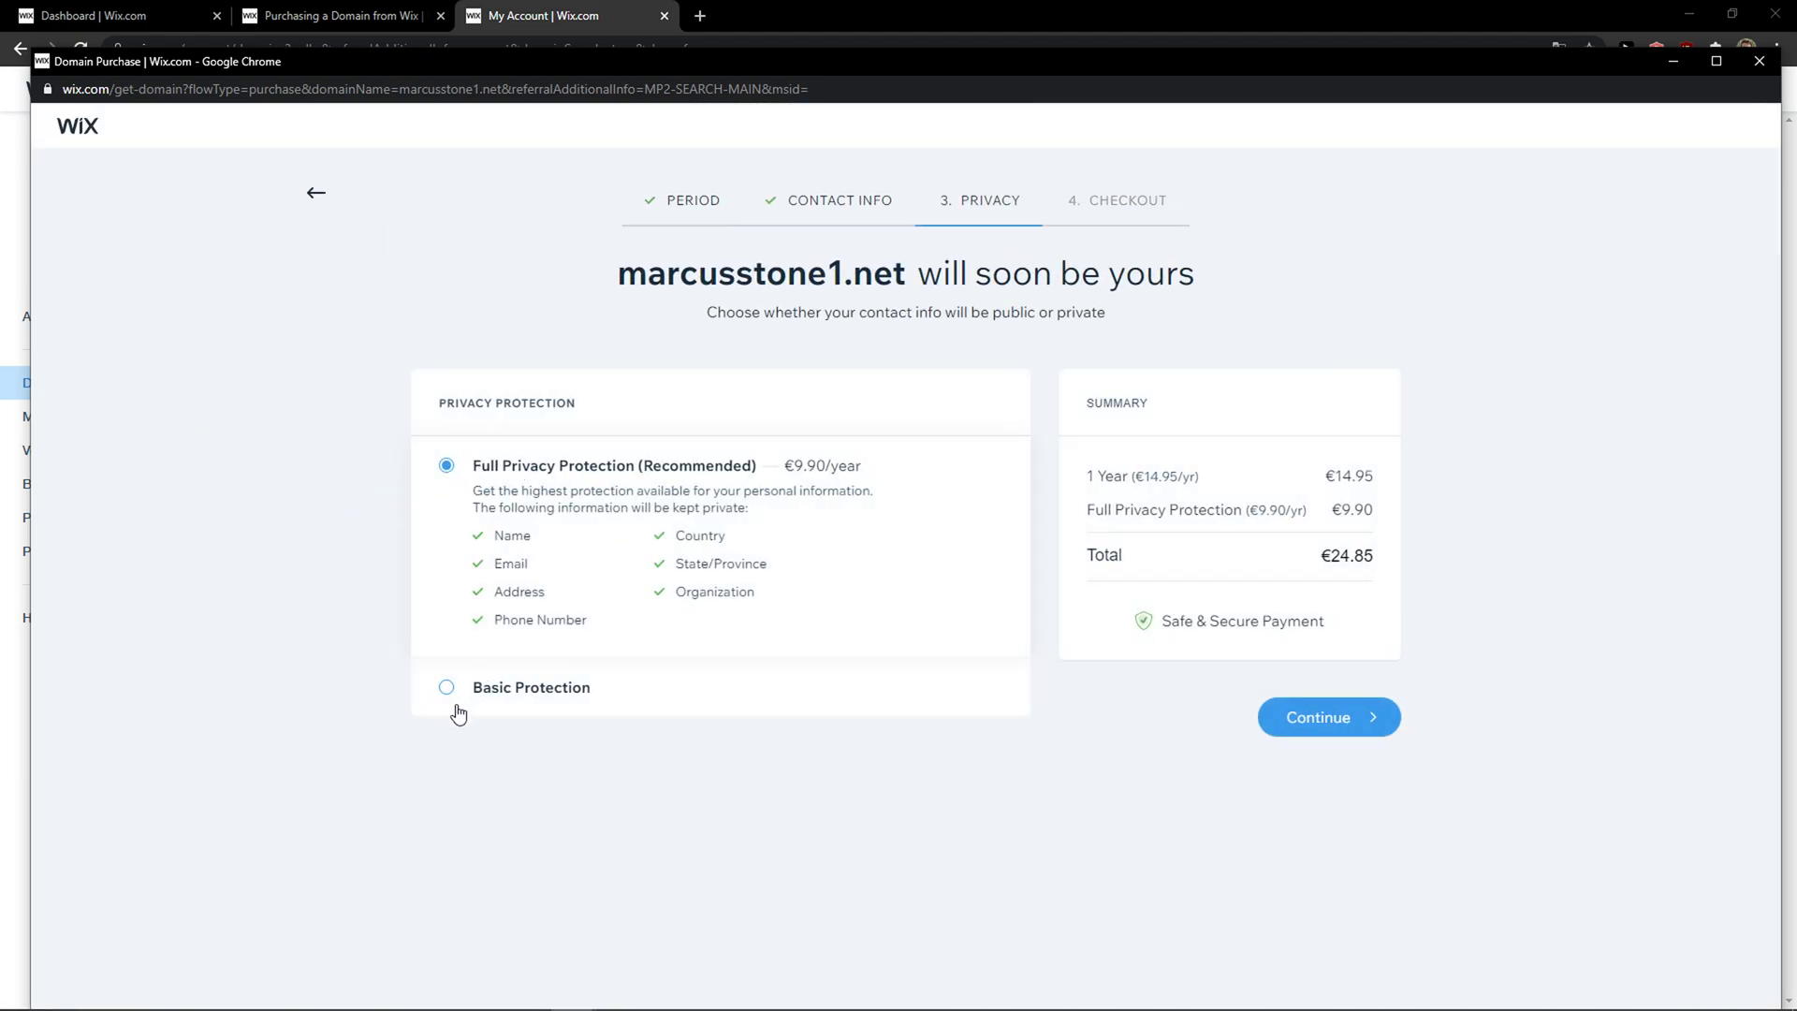
Step: Keep Full Privacy Protection, reach the €29.82 checkout, then close the purchase window
left_click(524, 688)
left_click(589, 468)
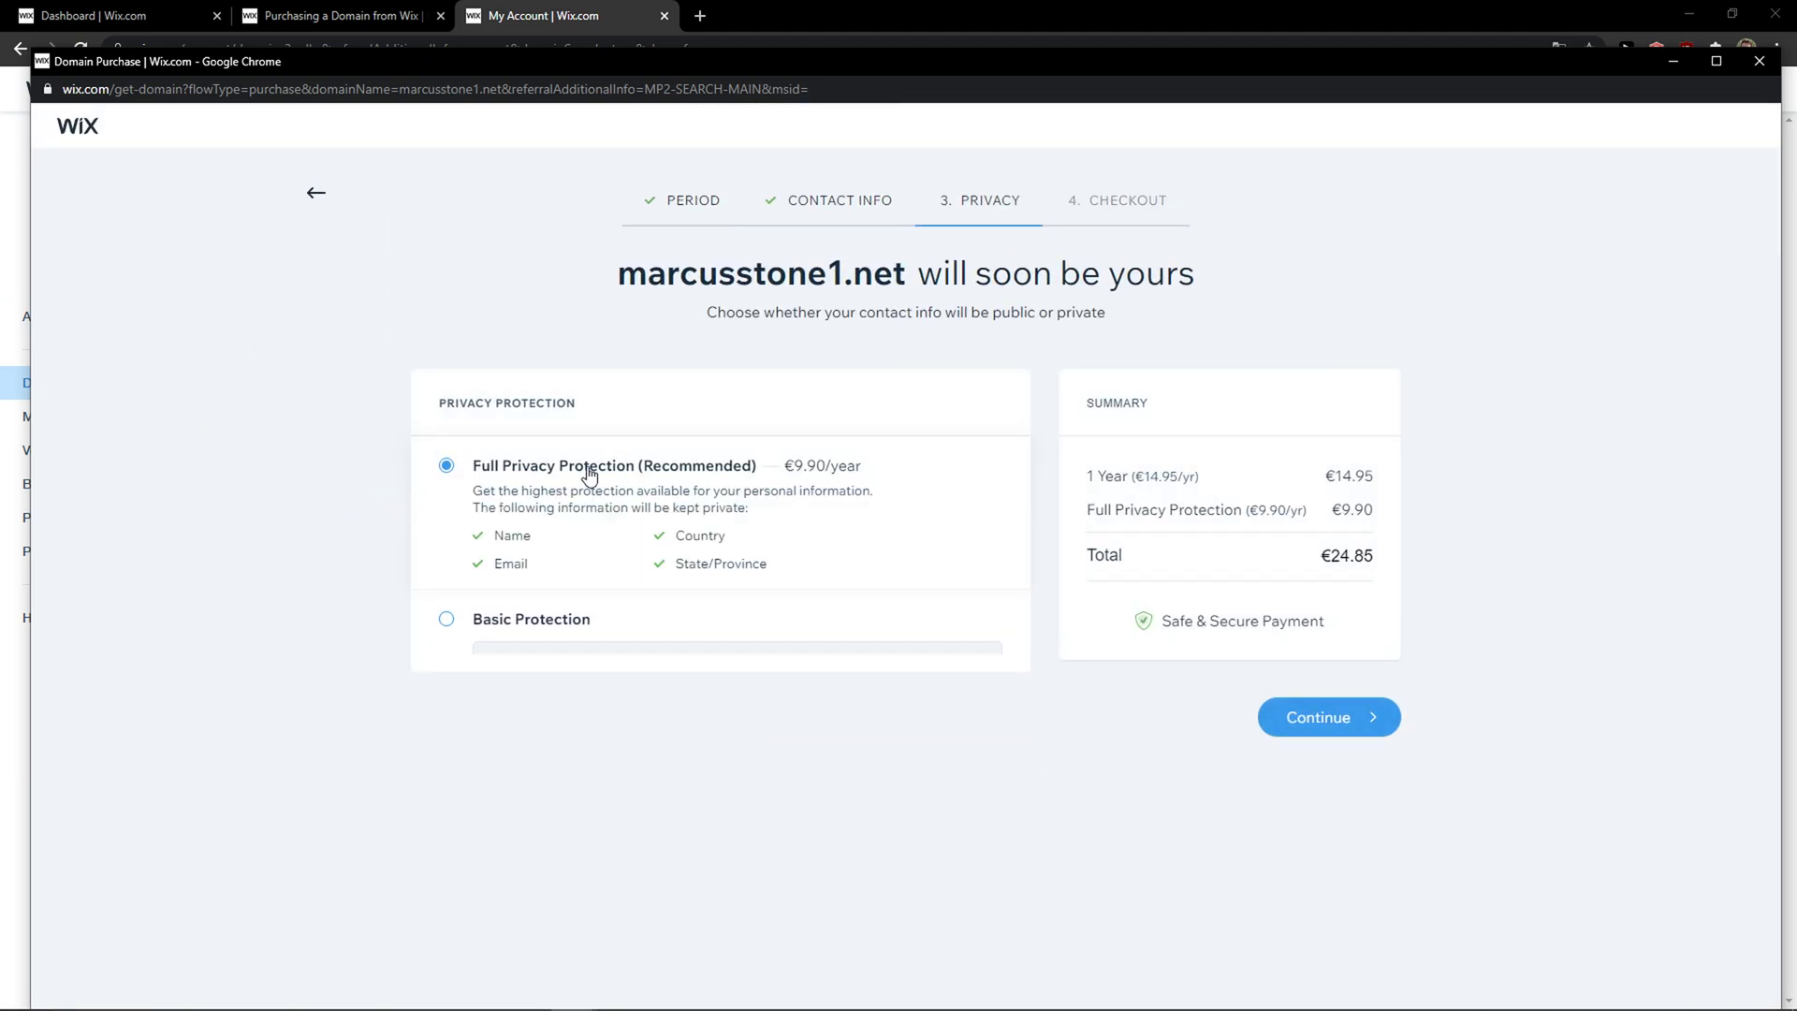
left_click(1312, 722)
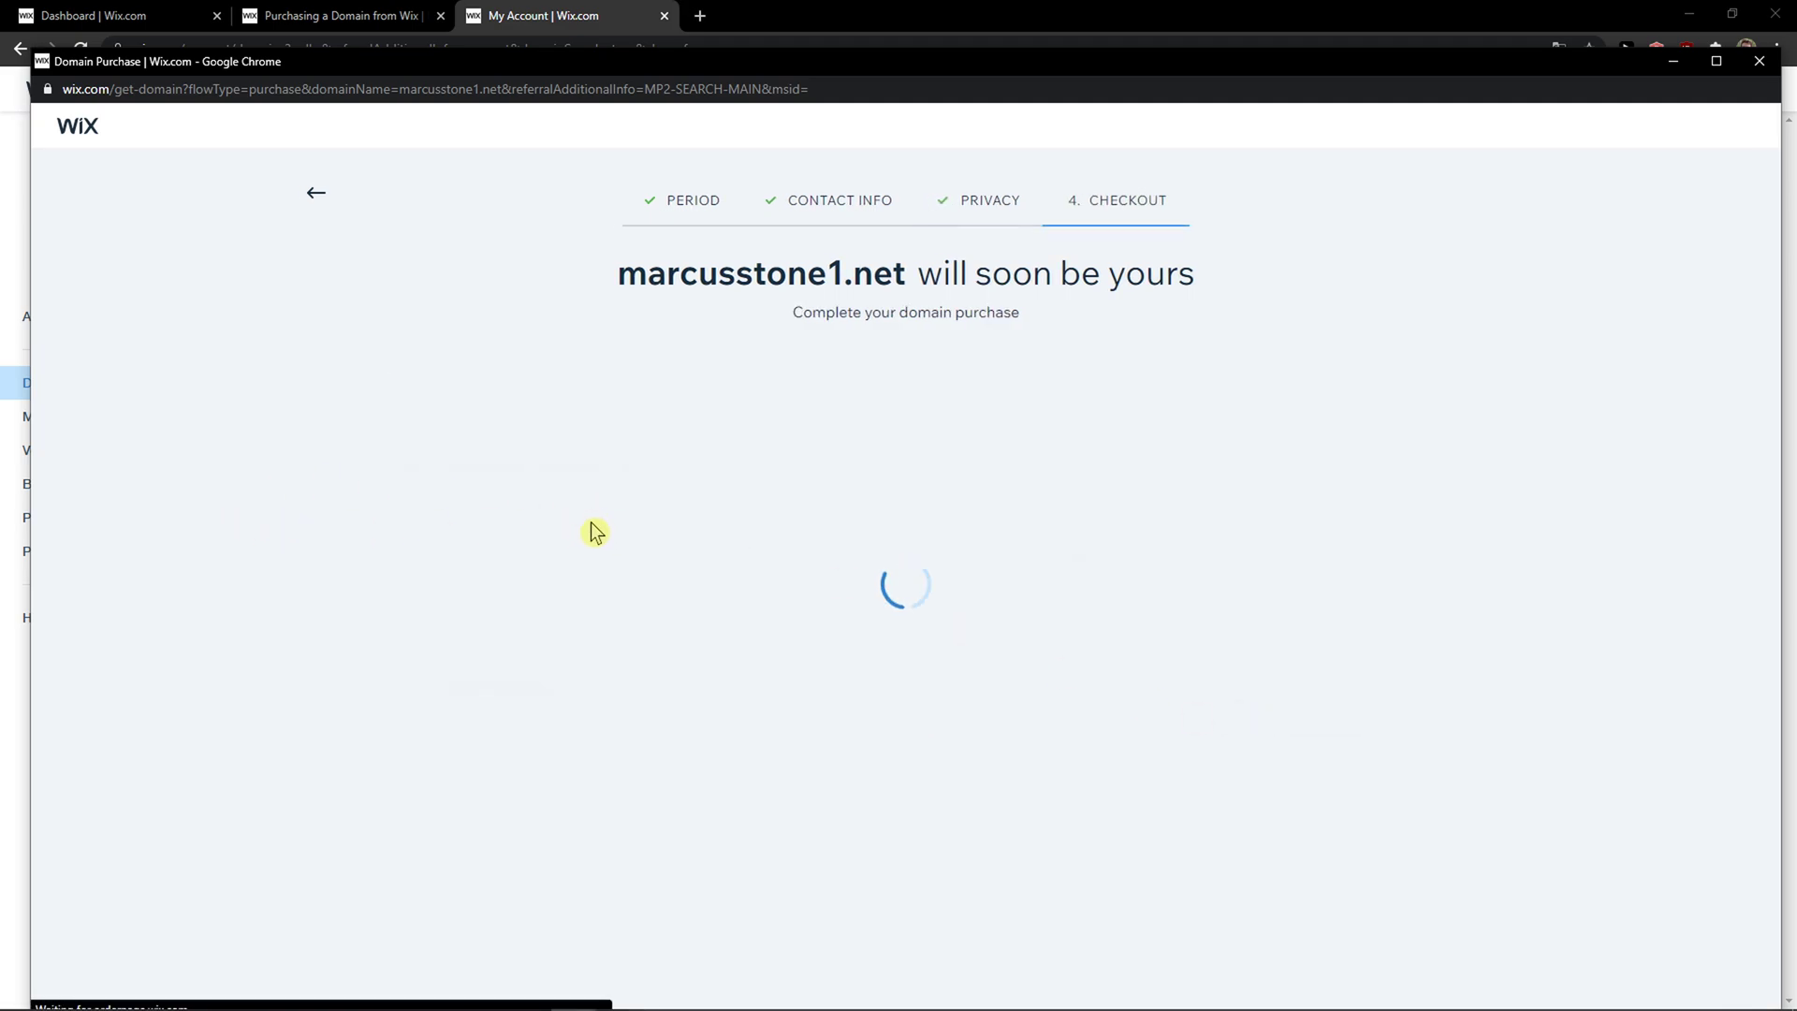
scroll(477, 366, "down", 3)
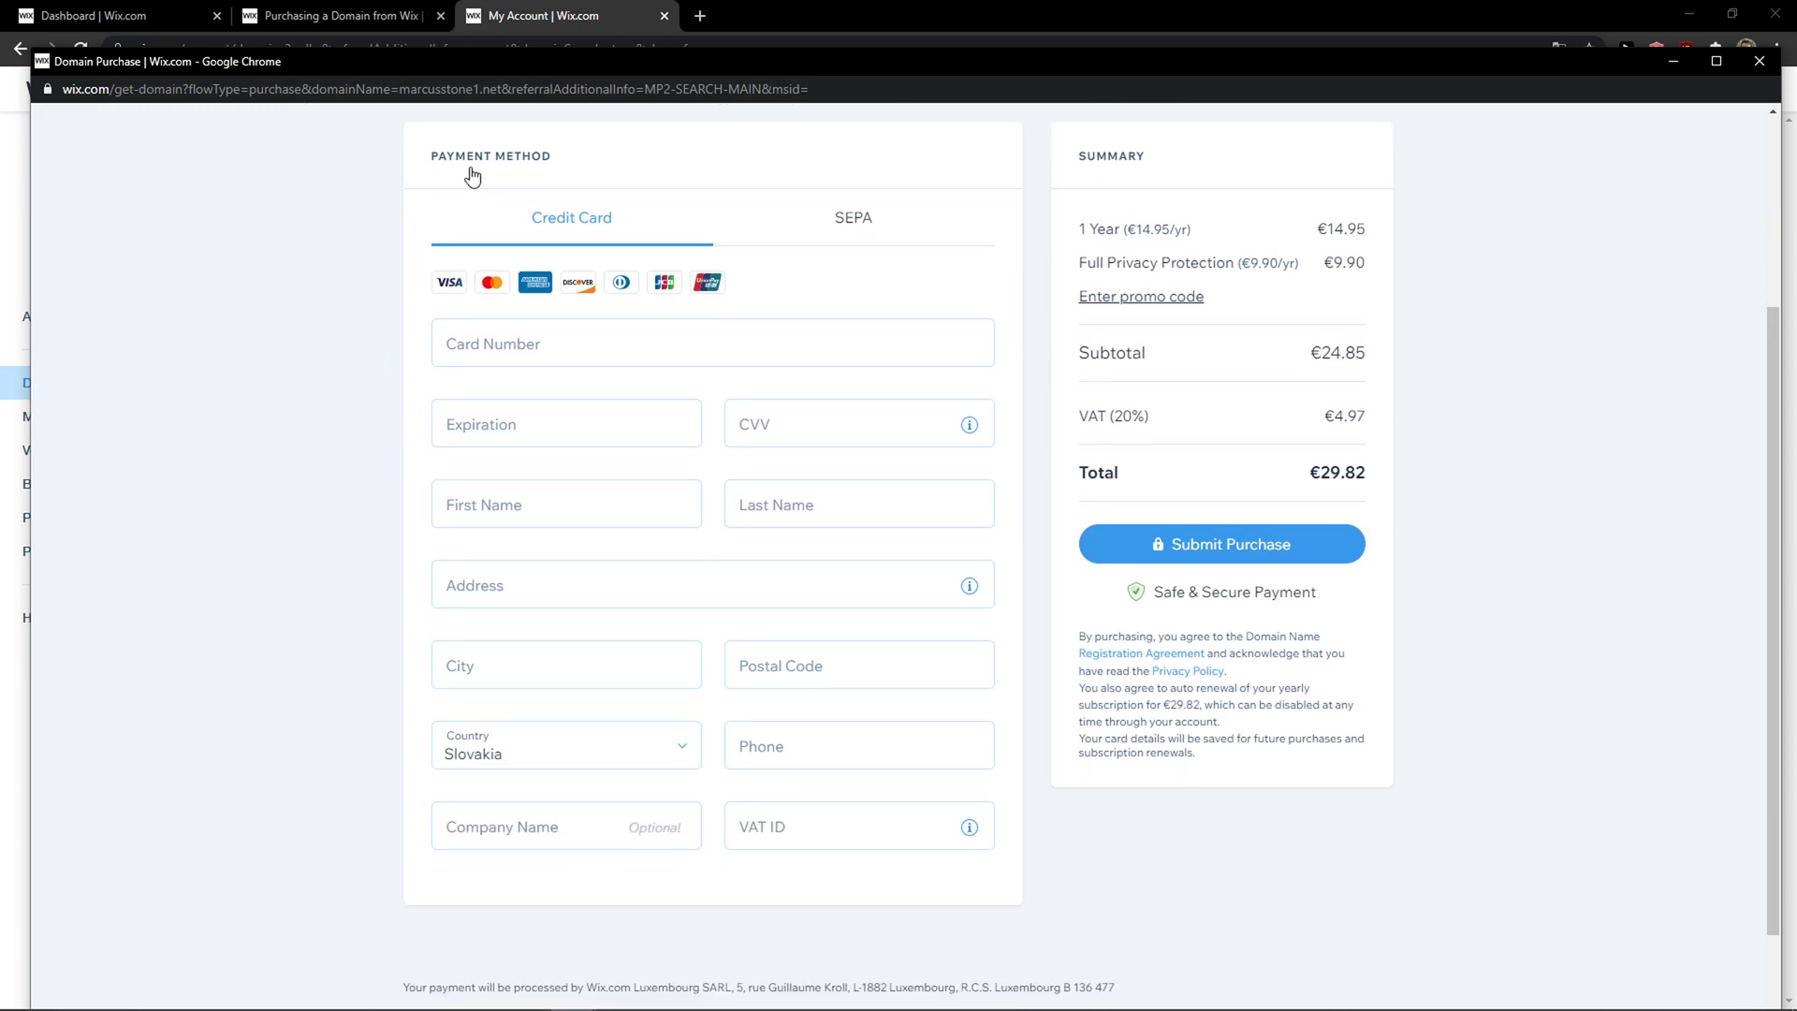
scroll(473, 210, "down", 1)
scroll(473, 288, "up", 3)
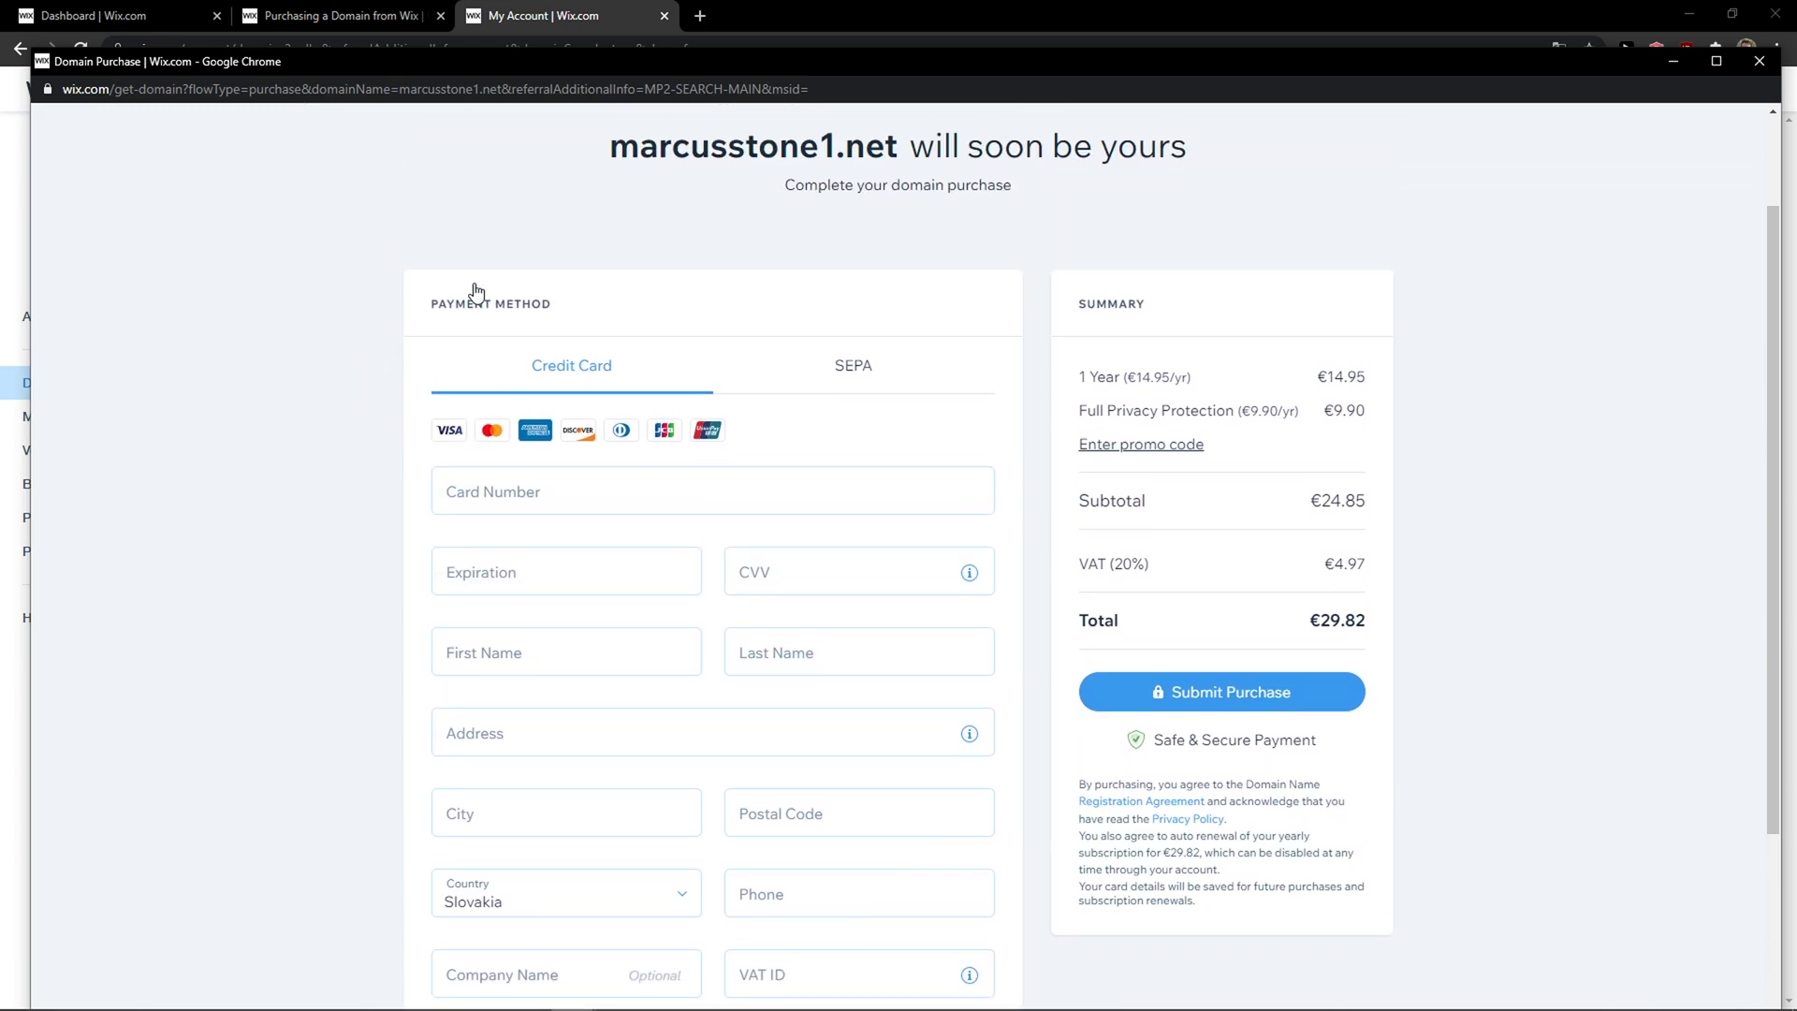
left_click(1759, 61)
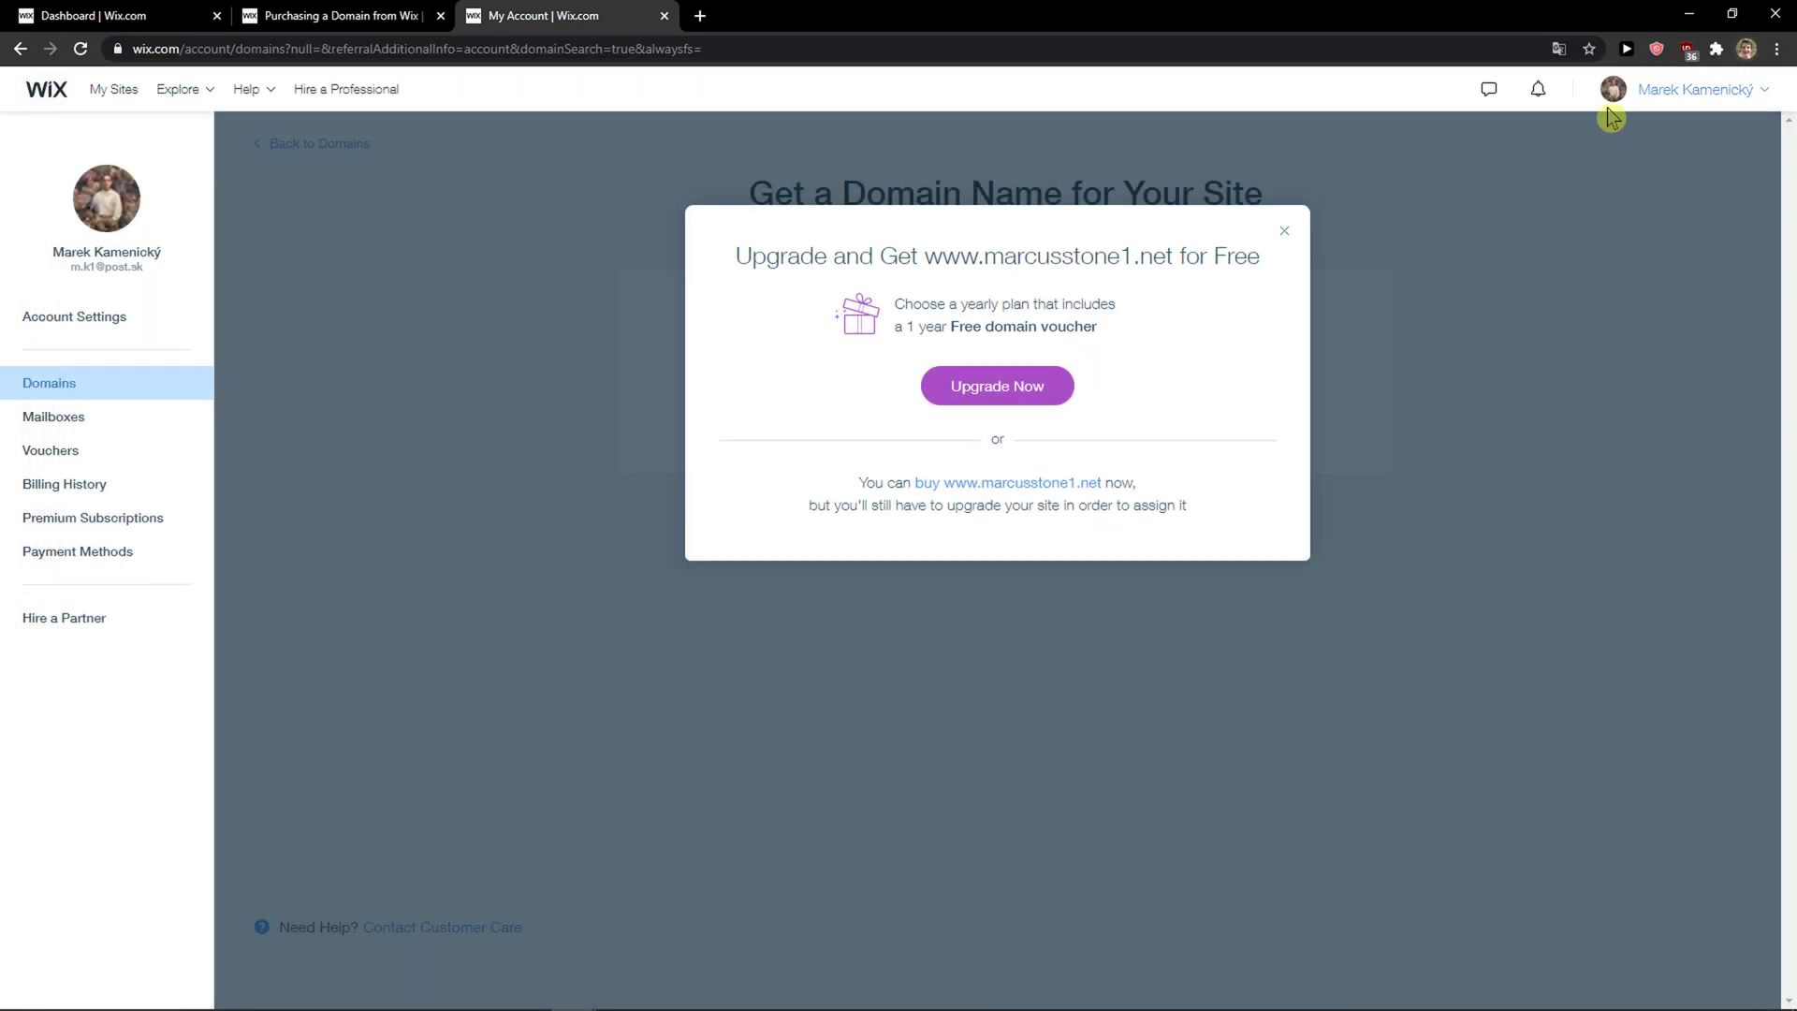